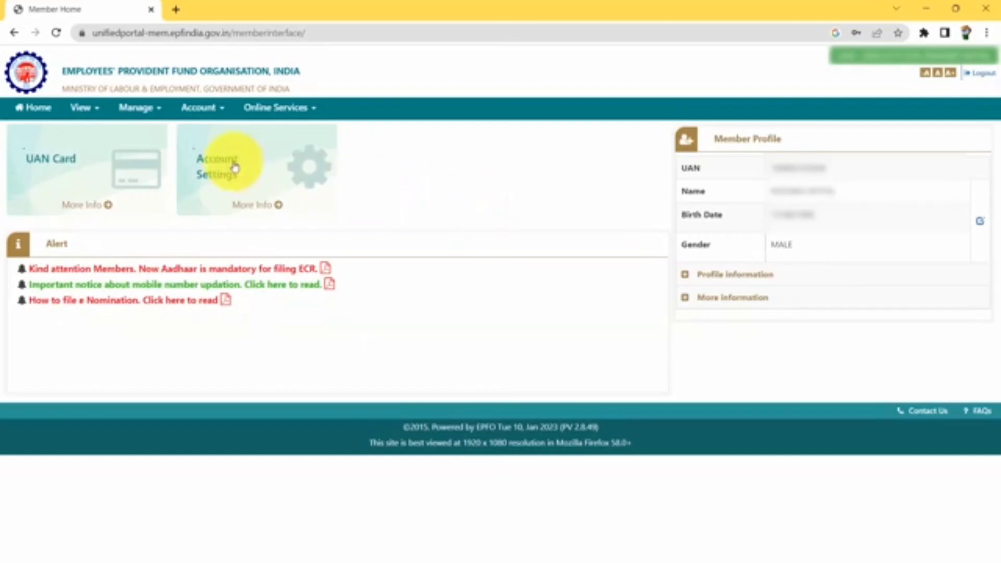
Open Manage > KYC and confirm the bank, PAN and two Aadhaar entries are approved
left_click(148, 112)
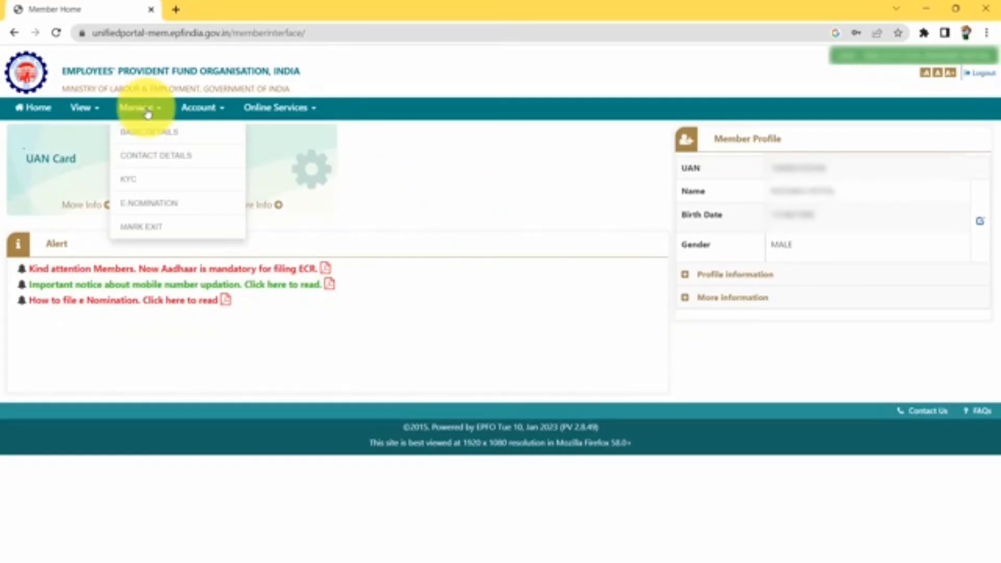
left_click(145, 184)
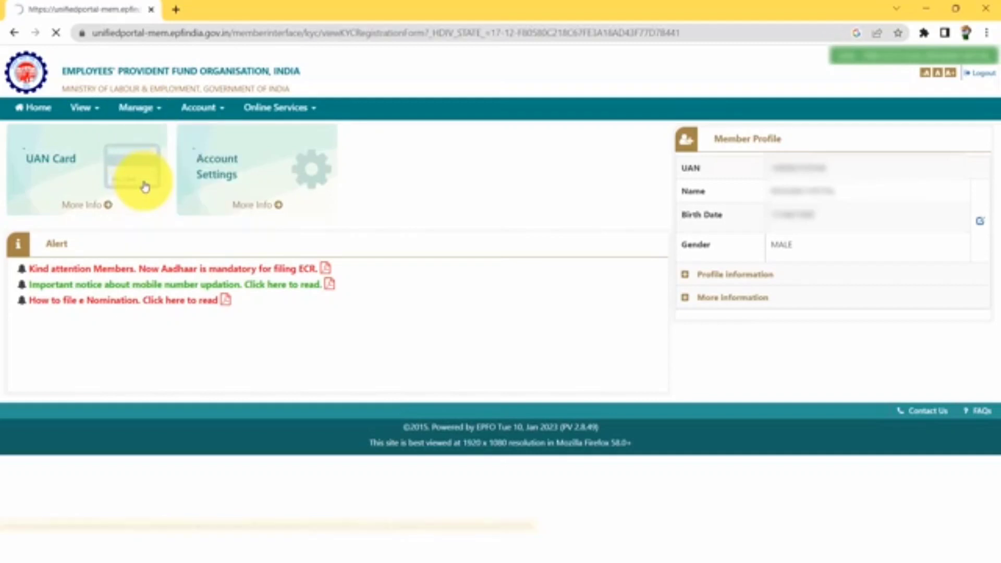
scroll(225, 208, "down", 3)
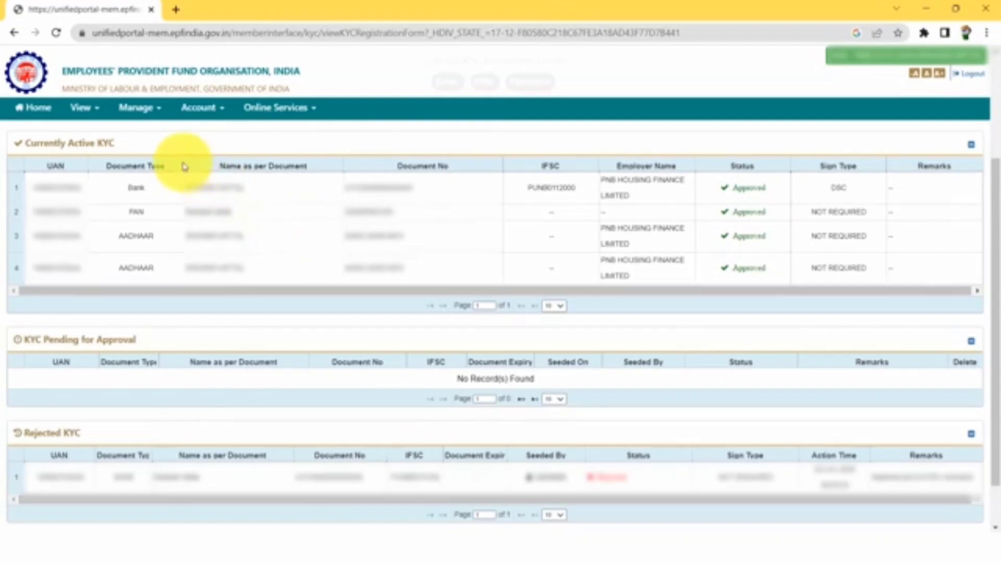
Review the service history with both establishments, then bring up the Online Services menu
left_click(94, 115)
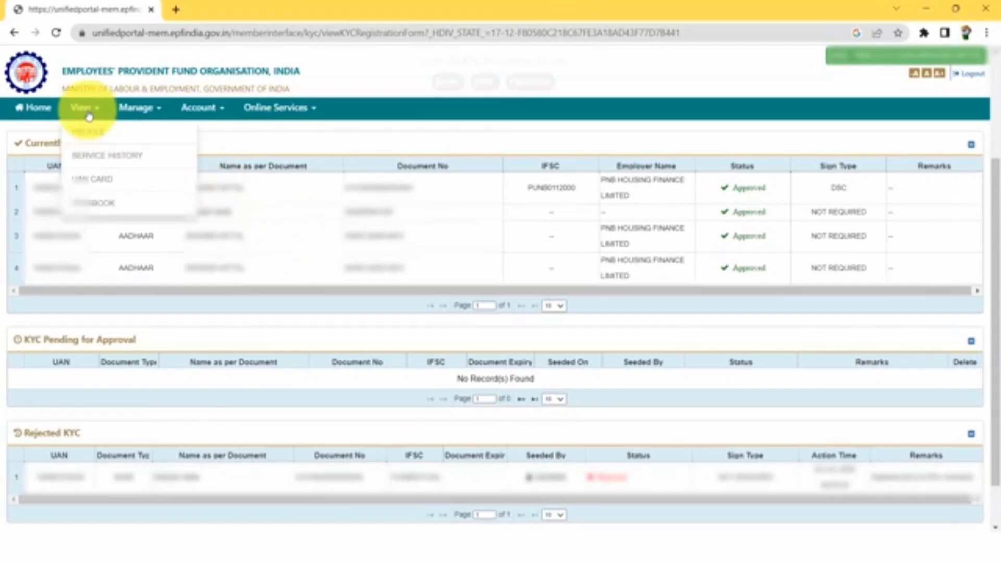
left_click(124, 164)
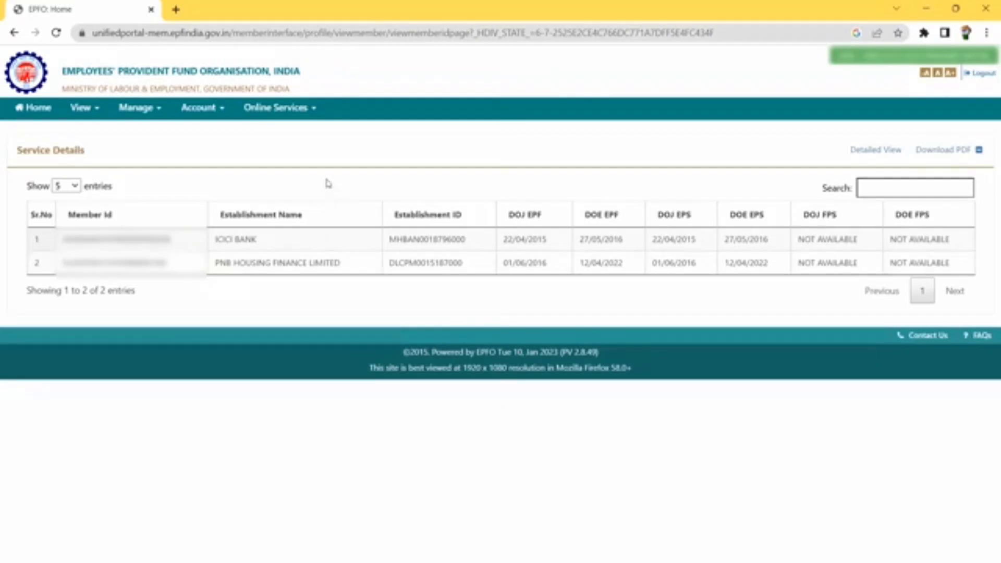
left_click(297, 116)
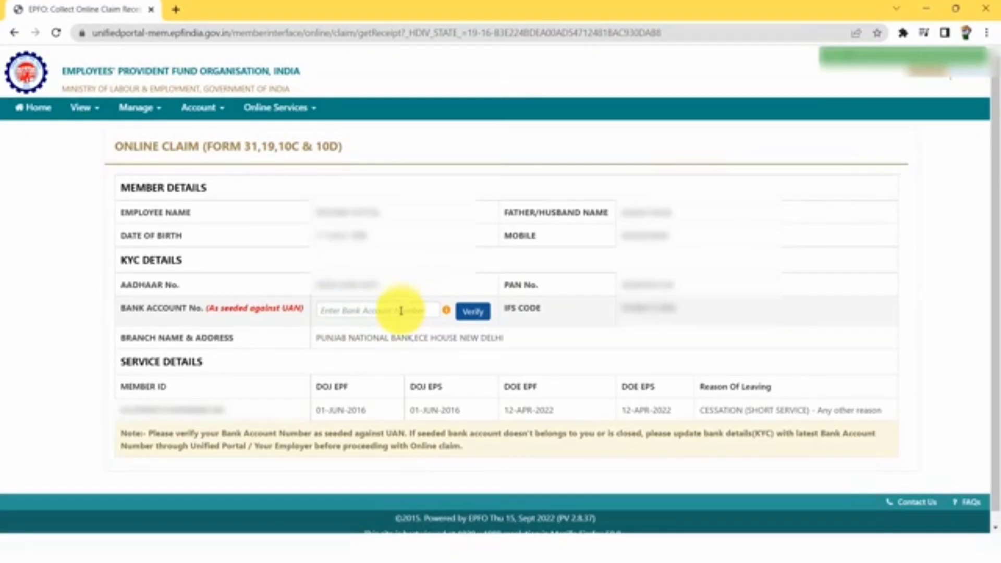
Verify the seeded bank account number, accept the certificate of undertaking, and proceed to the claim form
left_click(393, 310)
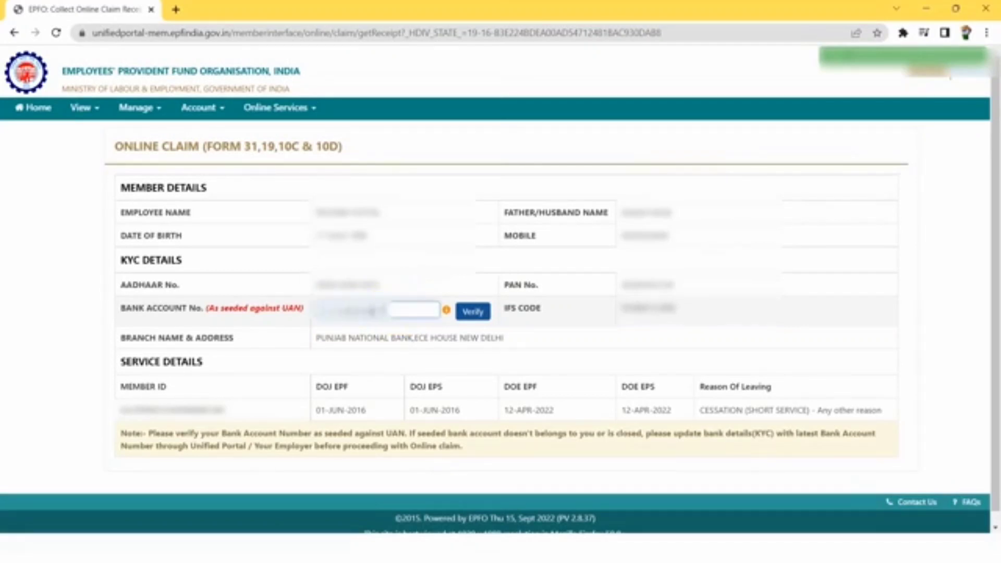
left_click(479, 316)
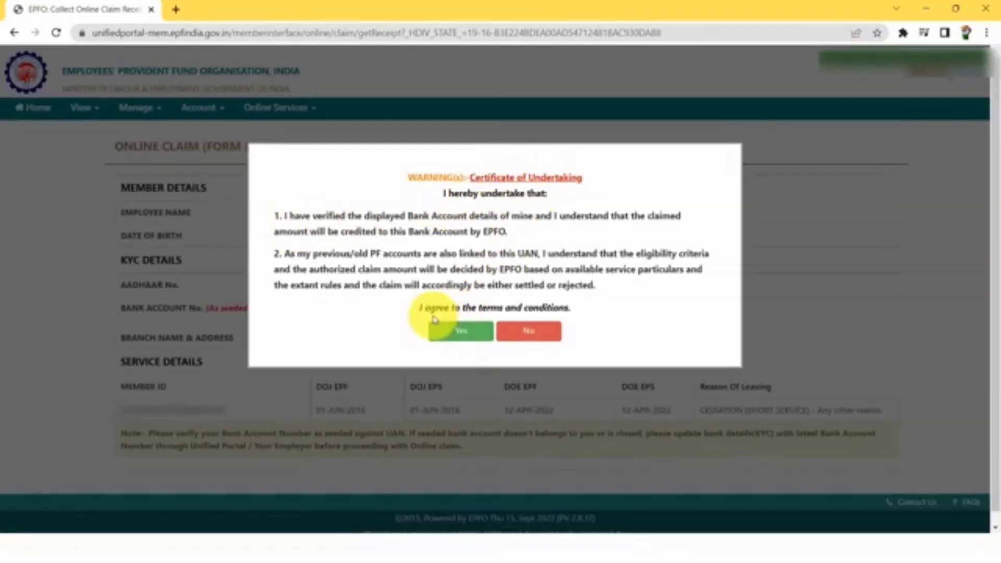
left_click(458, 340)
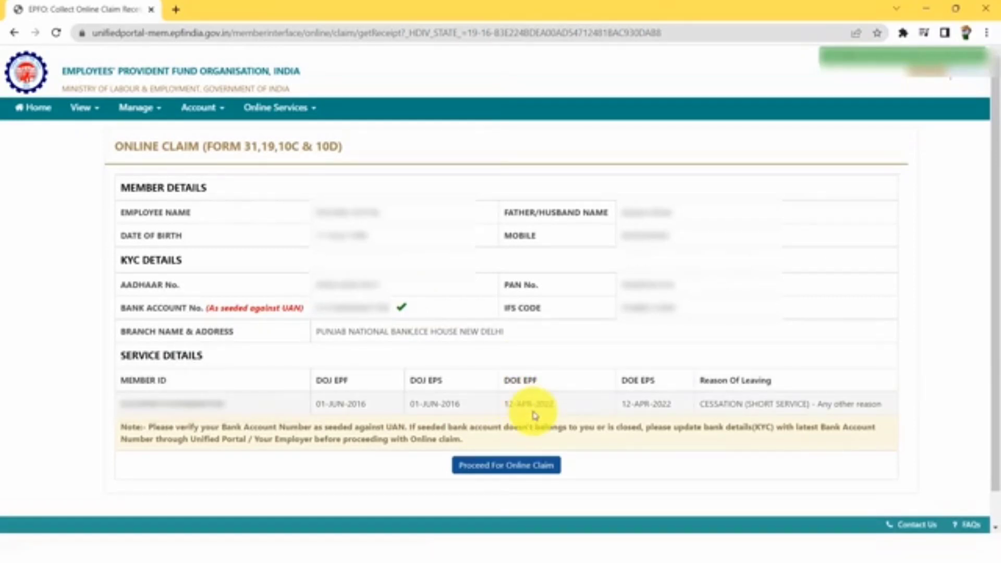
left_click(518, 473)
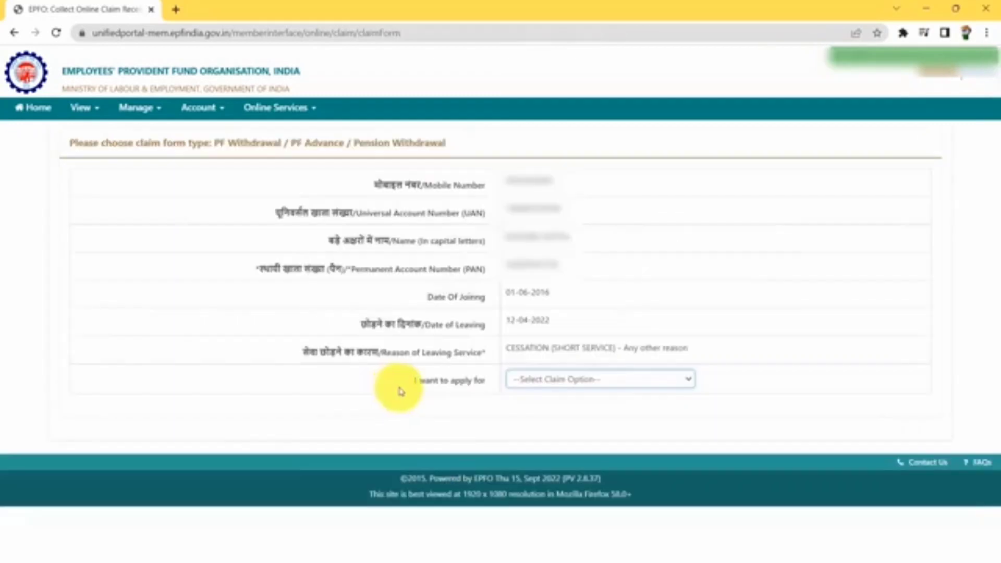
Choose ONLY PF WITHDRAWAL (FORM-19) as the claim type
left_click(569, 386)
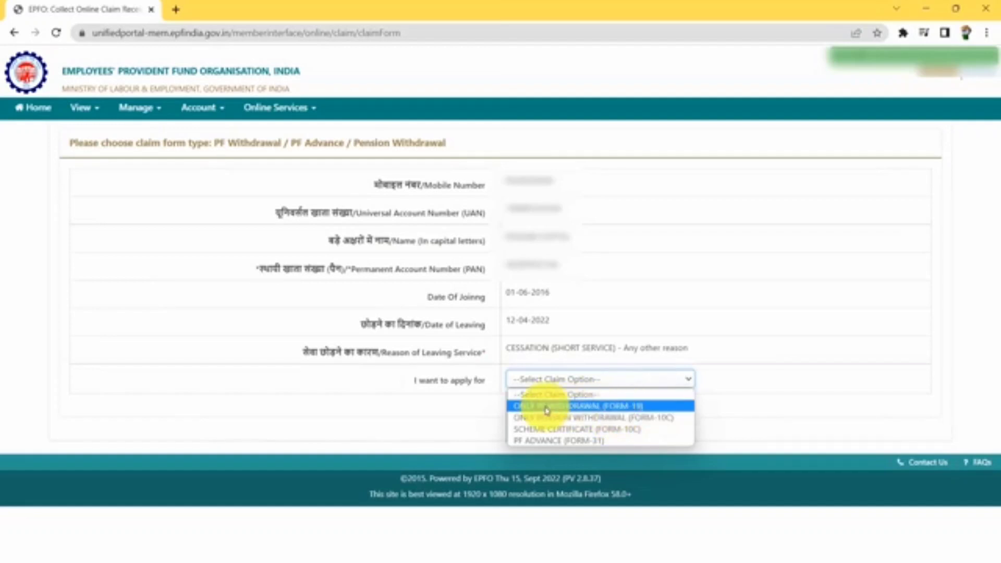
left_click(624, 408)
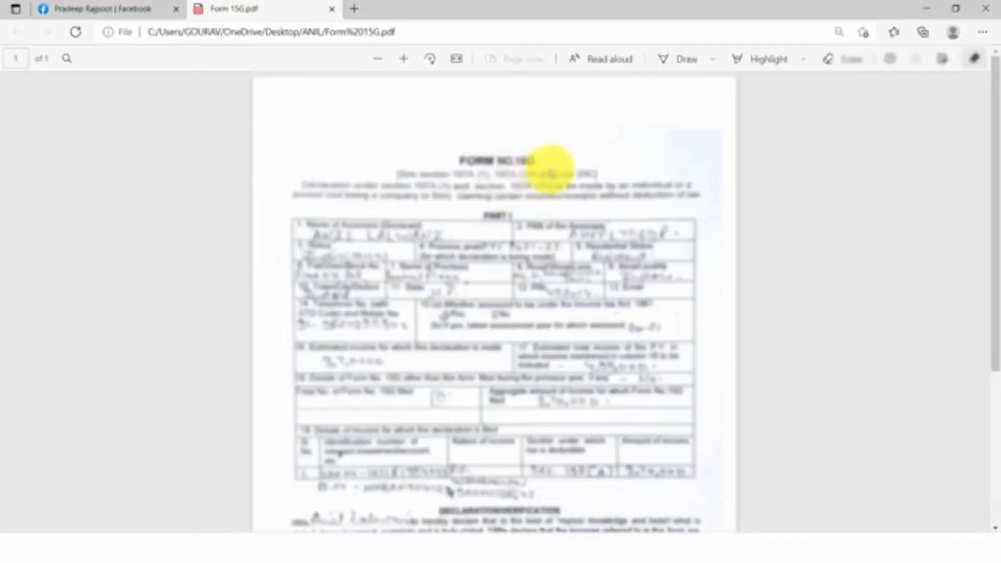
Scroll through the filled Form 15G PDF down to its declaration and signature section
left_click_drag(996, 111, 986, 306)
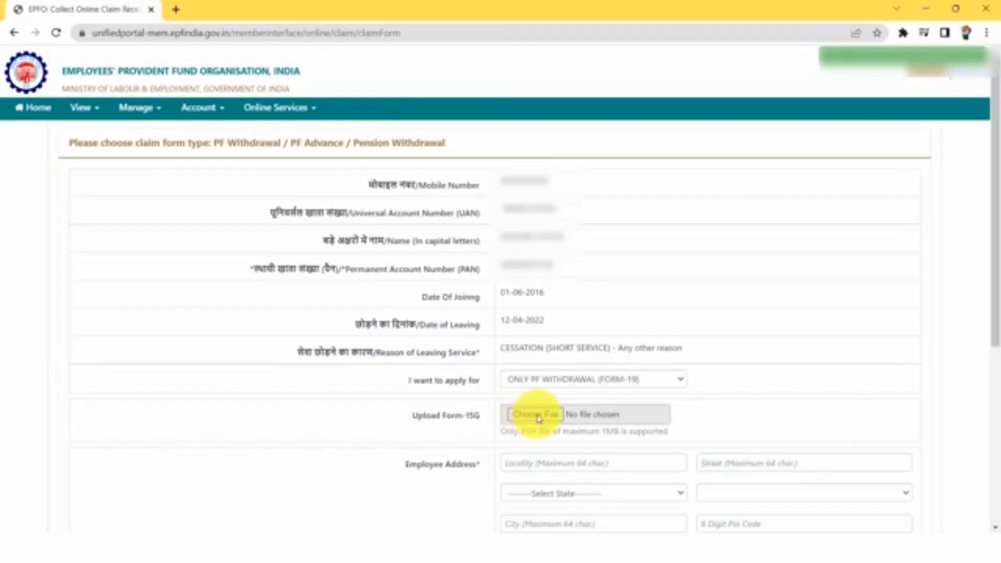
Attach Form 15G.pdf as the Form-15G upload
left_click(535, 414)
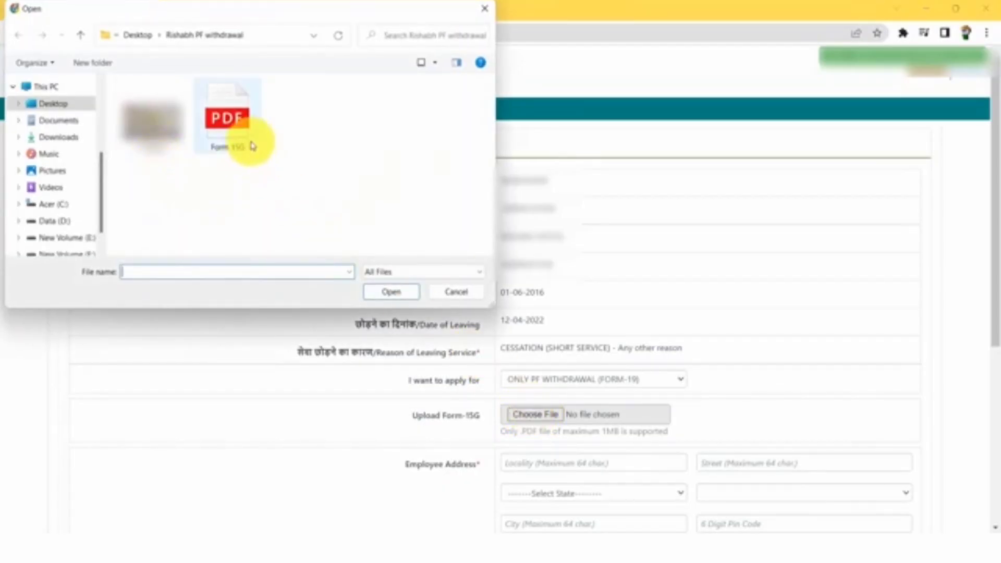
left_click(229, 125)
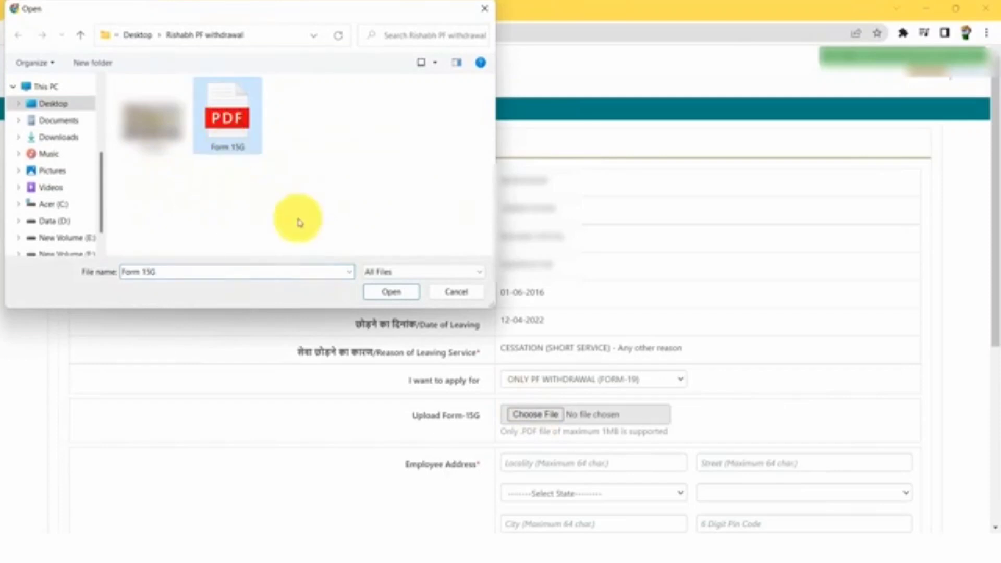
left_click(395, 292)
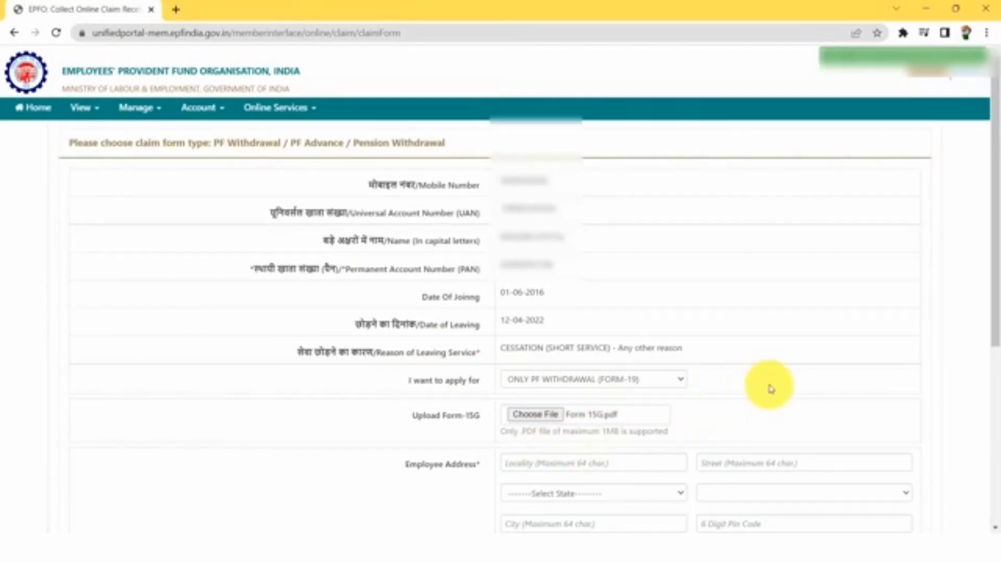
Fill in the employee's postal address: locality, city and pin code
scroll(769, 389, "down", 4)
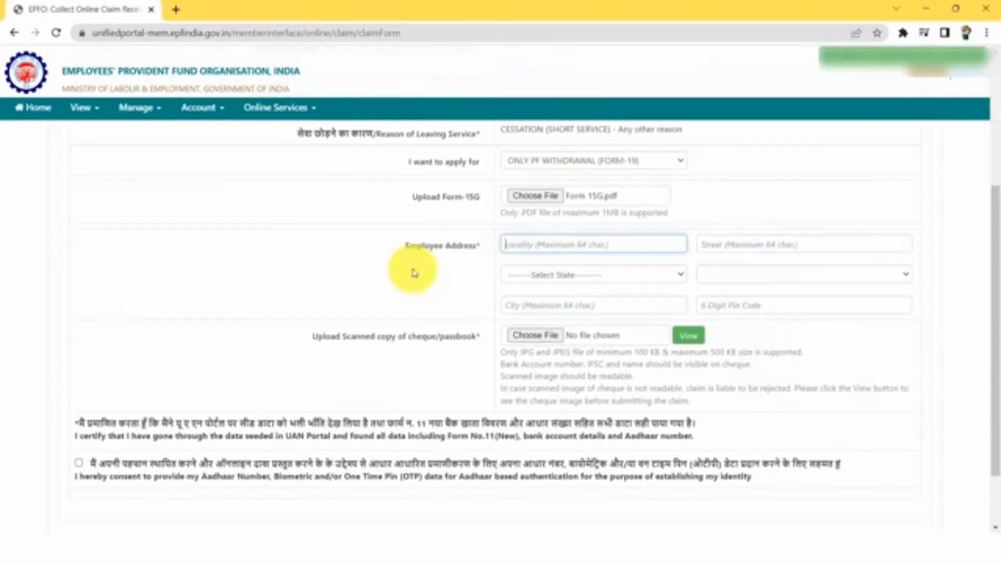
left_click(550, 244)
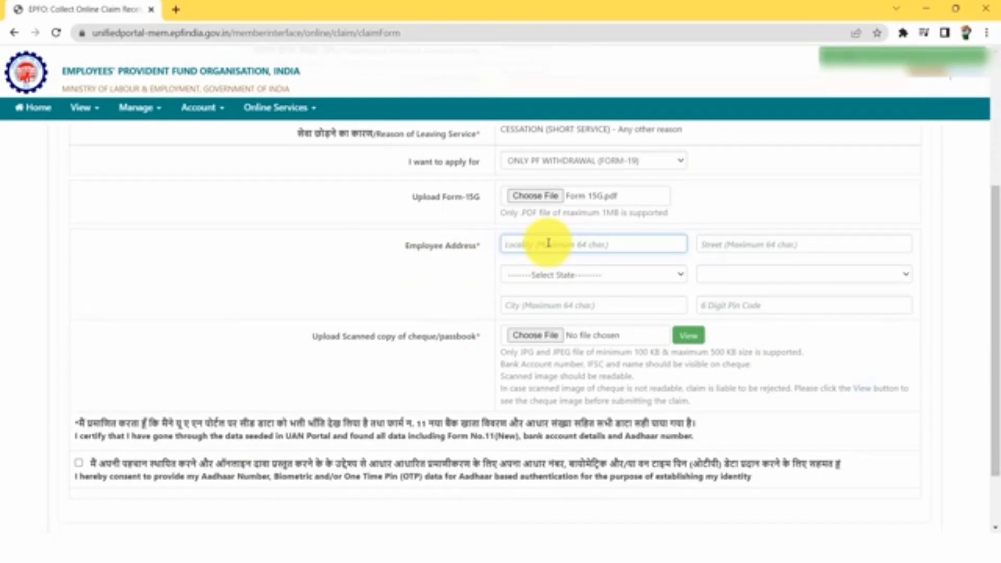
type("???")
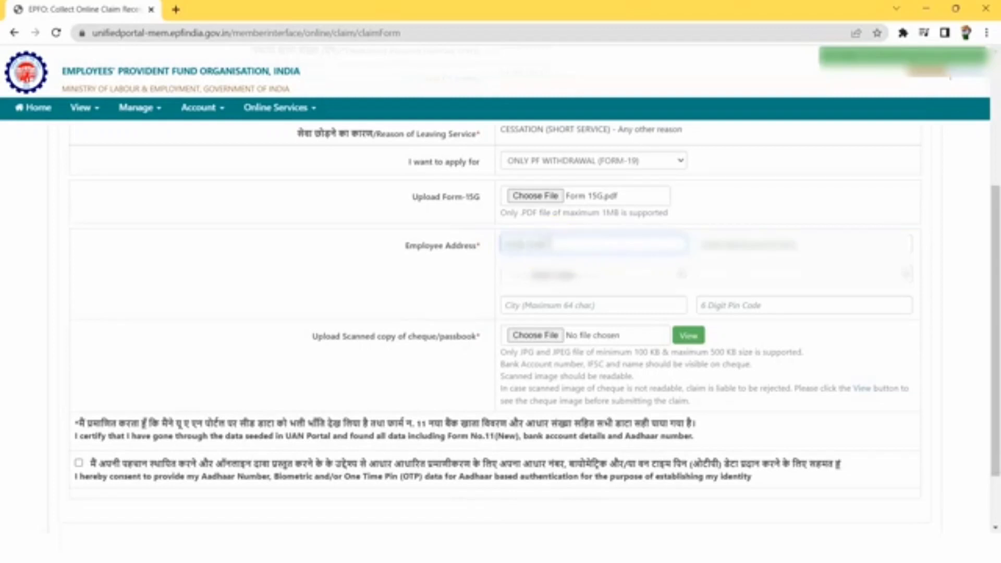
key("Tab")
type("Indore")
key("Tab")
type("452001")
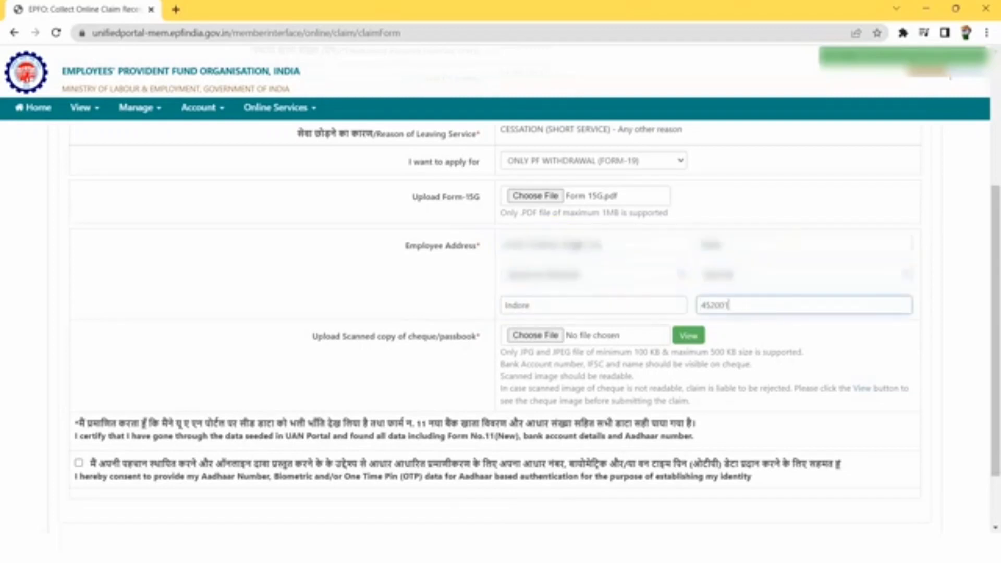
left_click(324, 350)
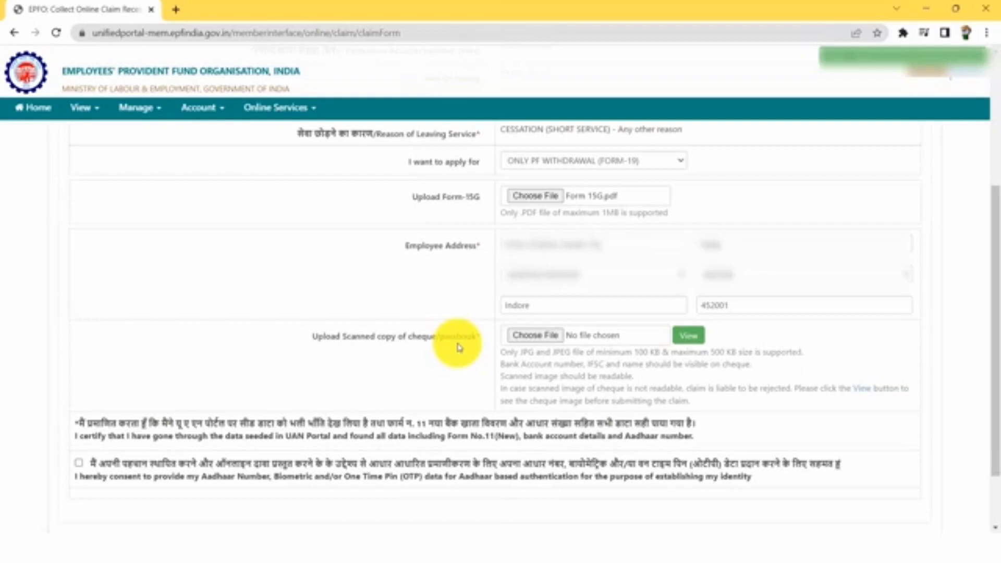
Upload Cheque.jpg as the scanned cheque copy and preview the uploaded image
left_click(458, 345)
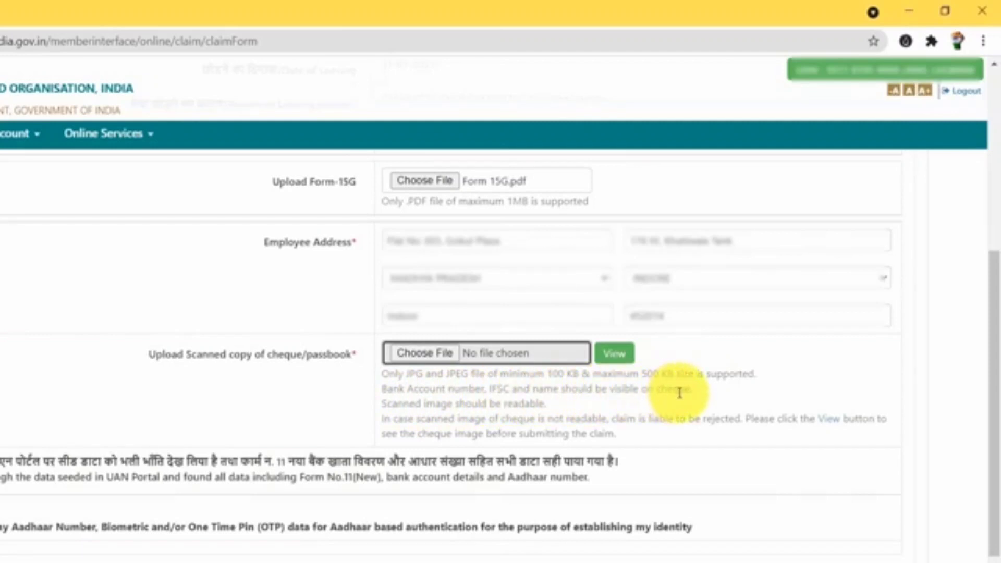
left_click_drag(383, 420, 745, 419)
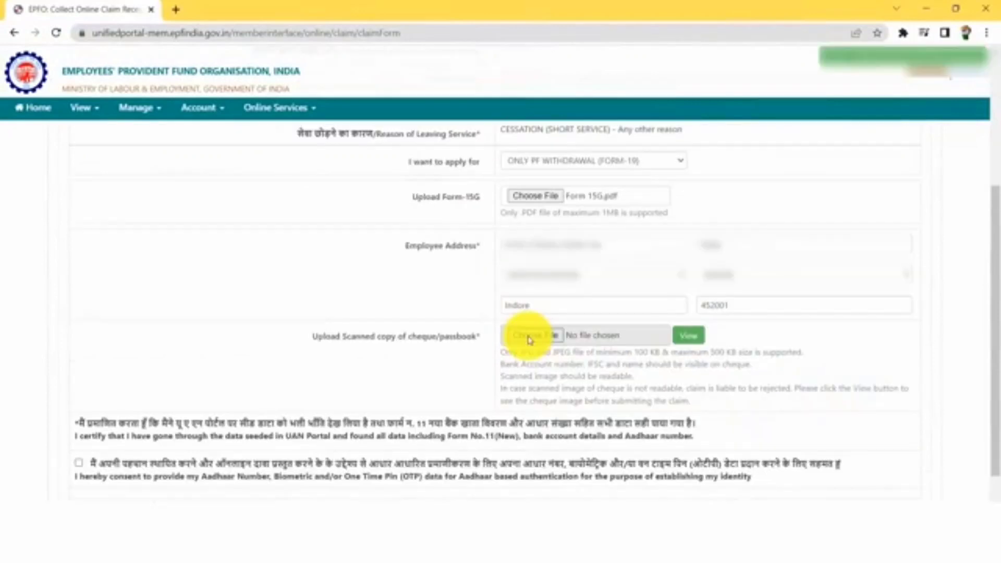
left_click(521, 336)
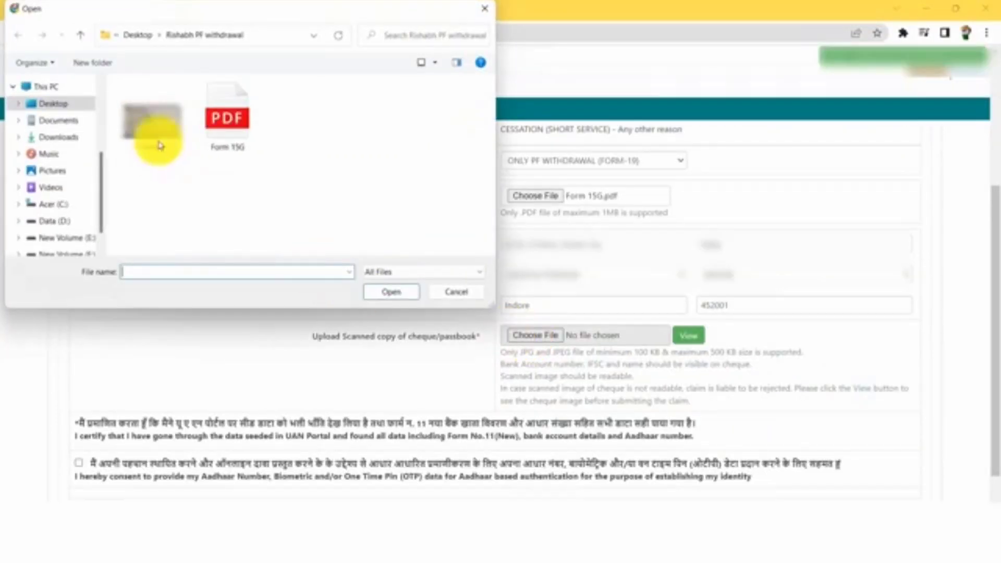
left_click(147, 124)
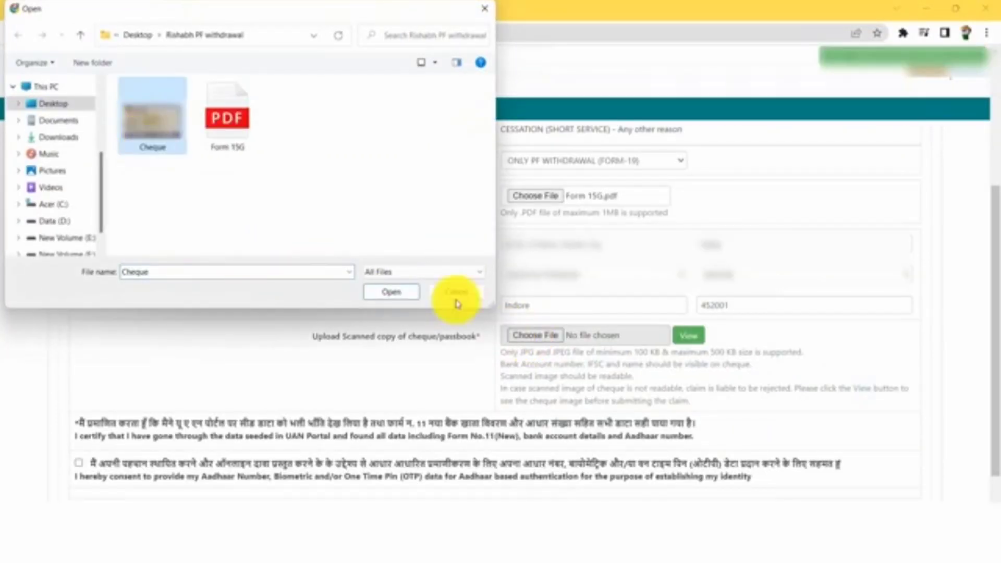
left_click(399, 294)
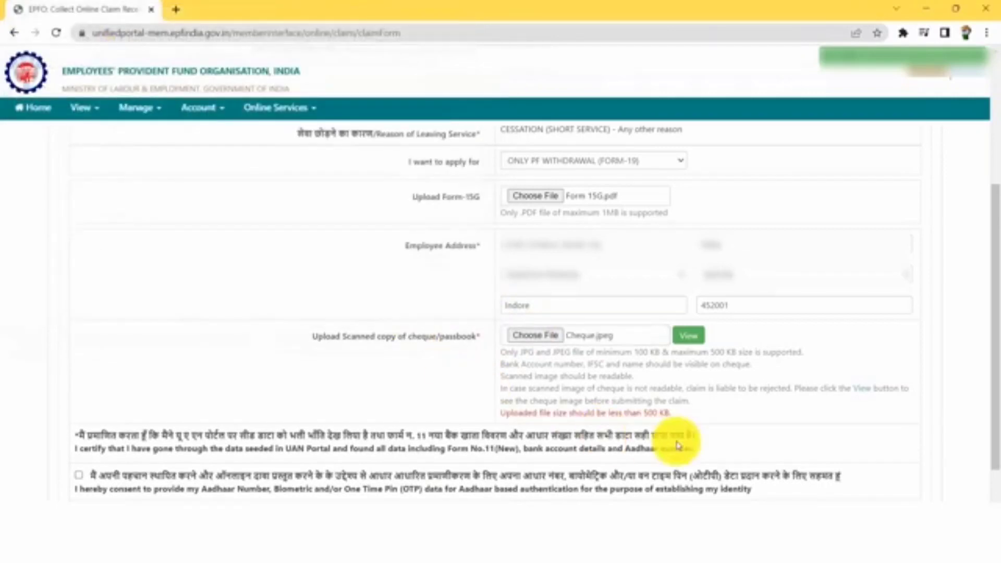
scroll(600, 339, "down", 1)
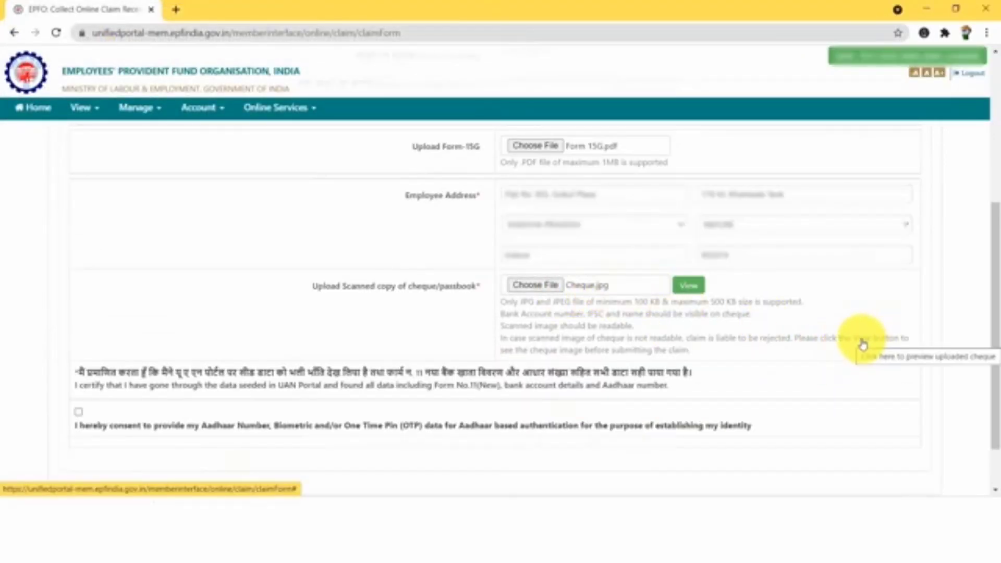
left_click(862, 341)
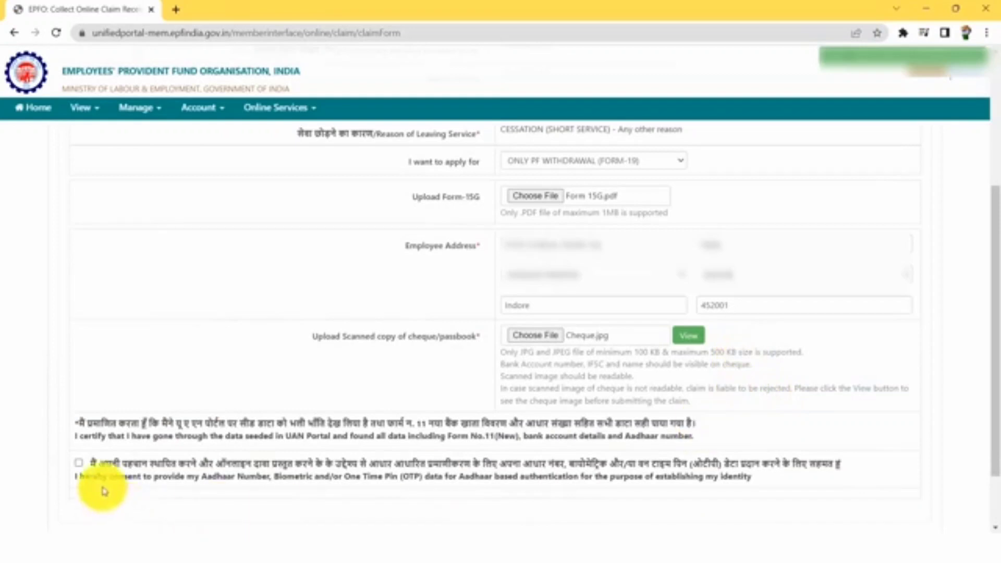
Give Aadhaar consent, enter the received Aadhaar OTP, and validate it to submit the Form-19 claim
left_click(79, 464)
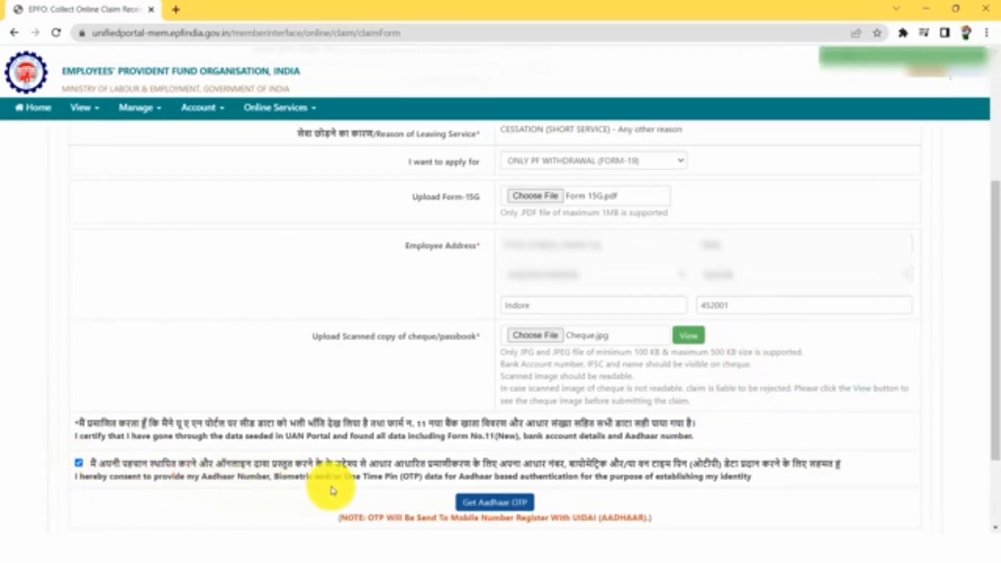
left_click(500, 502)
scroll(506, 470, "down", 3)
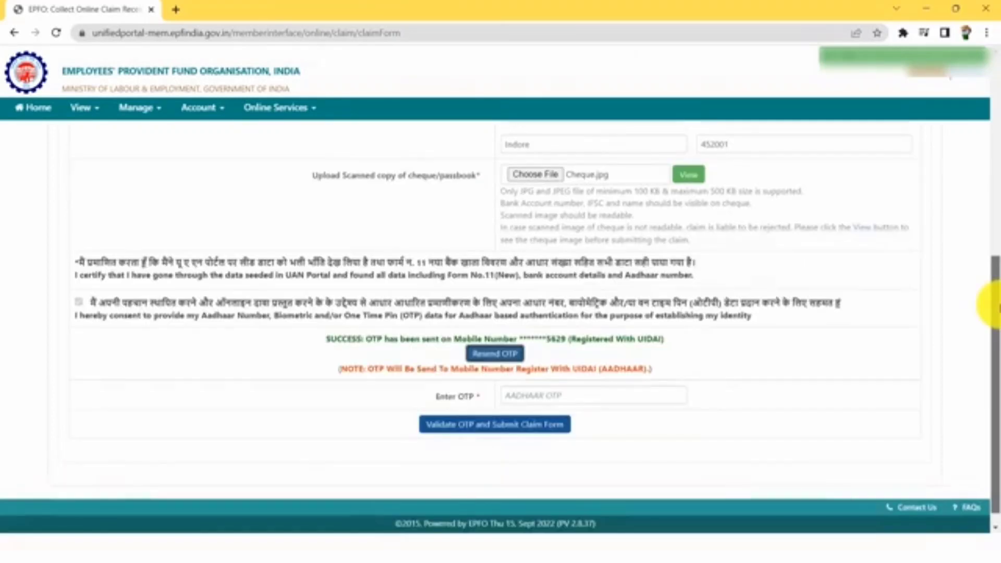
left_click(624, 396)
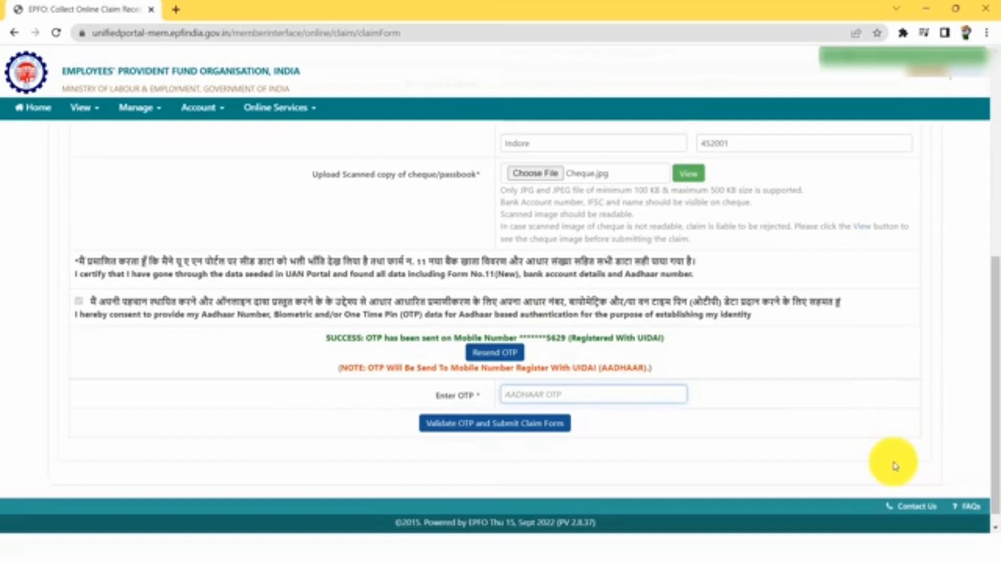
type("••")
scroll(708, 449, "down", 1)
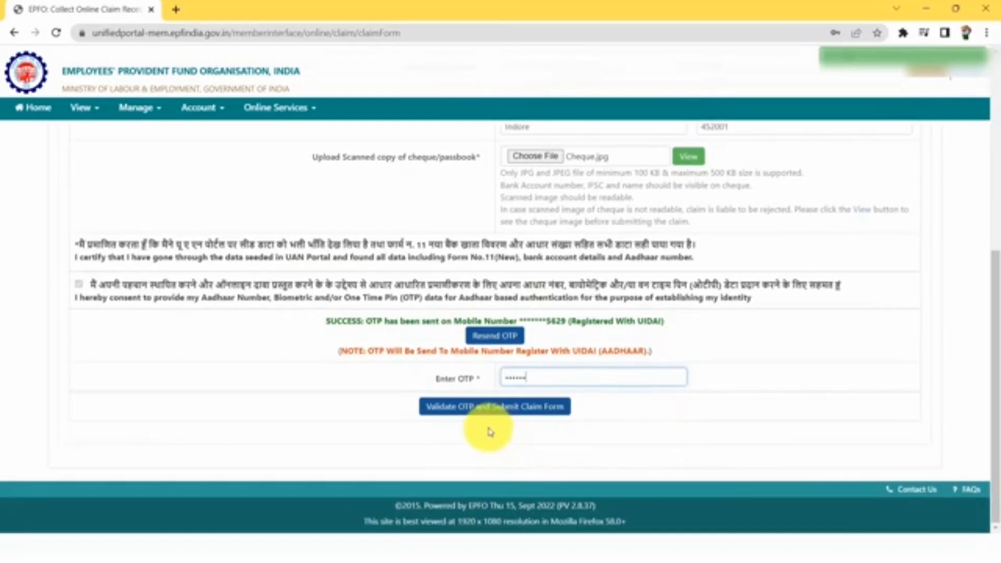
left_click(515, 416)
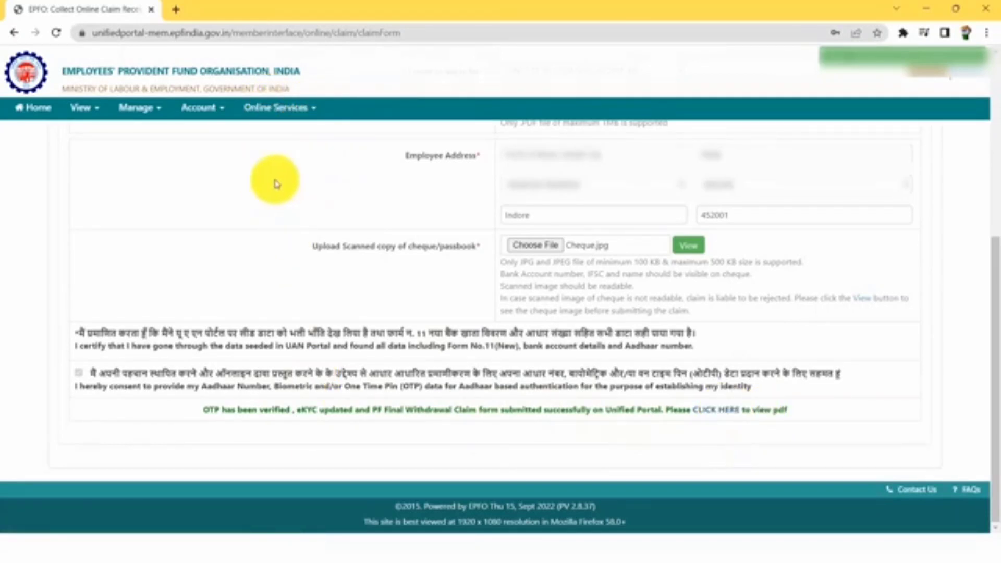
Check Track Claim Status, where the Form-19 claim shows submitted at portal on 17-Sep-2022
left_click(288, 119)
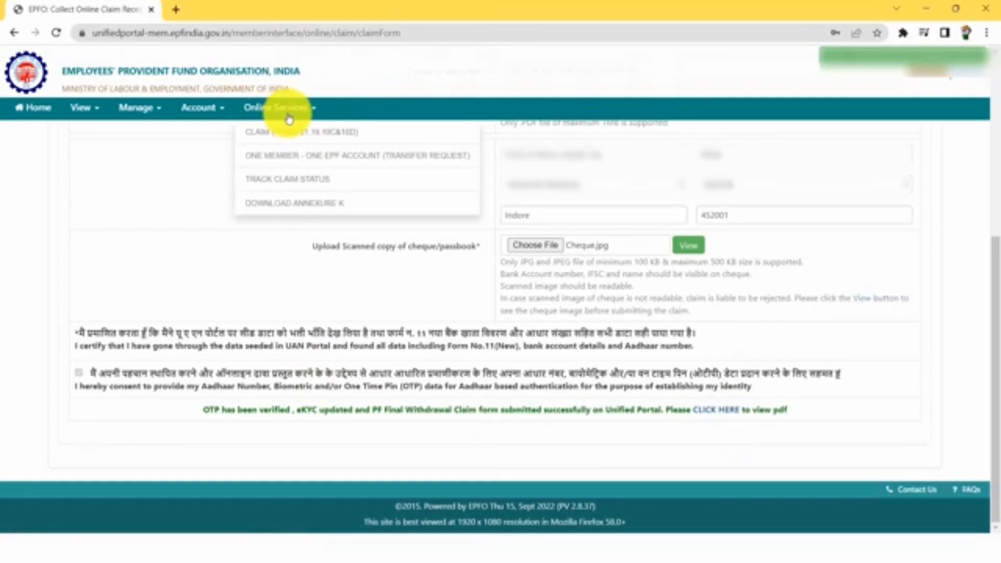
left_click(289, 183)
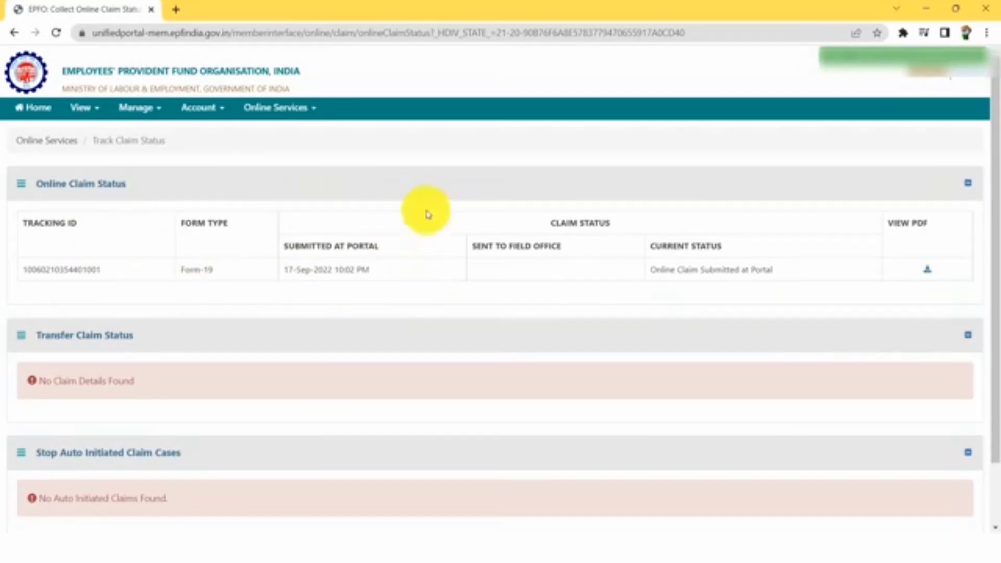
left_click(307, 114)
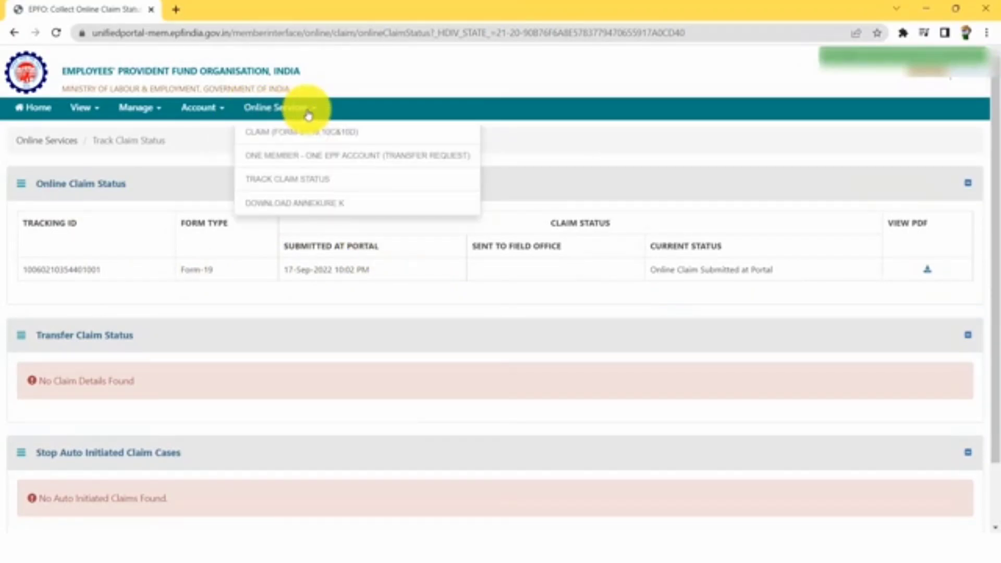
Start a new Claim (Form-31, 19, 10C & 10D), re-verify the bank account and accept the undertaking
left_click(315, 138)
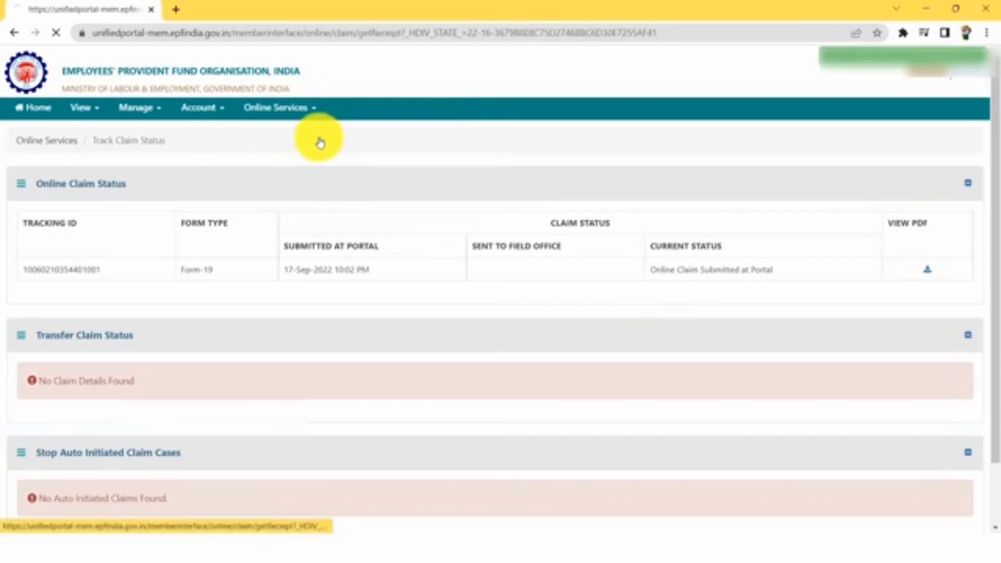
left_click(401, 311)
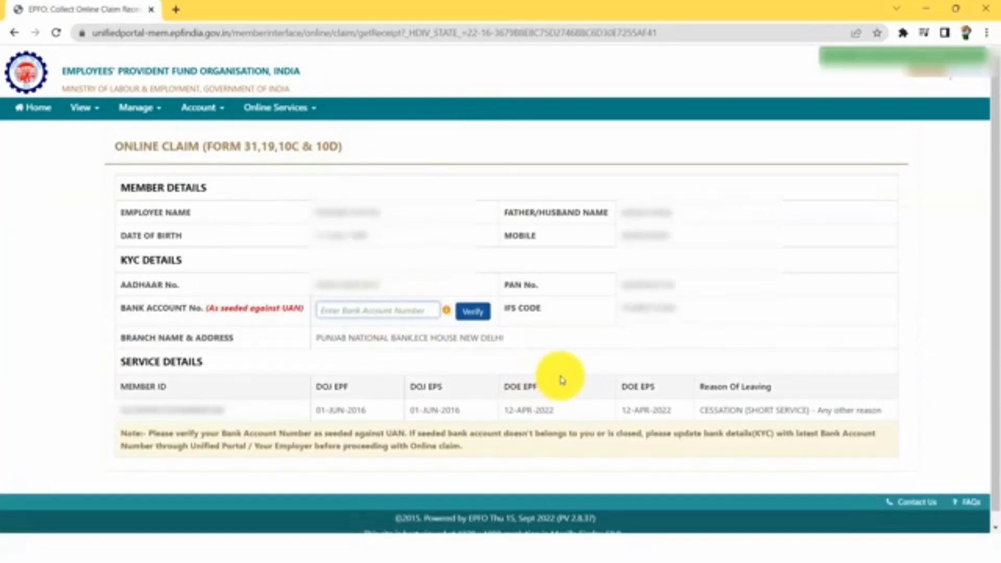
type("12")
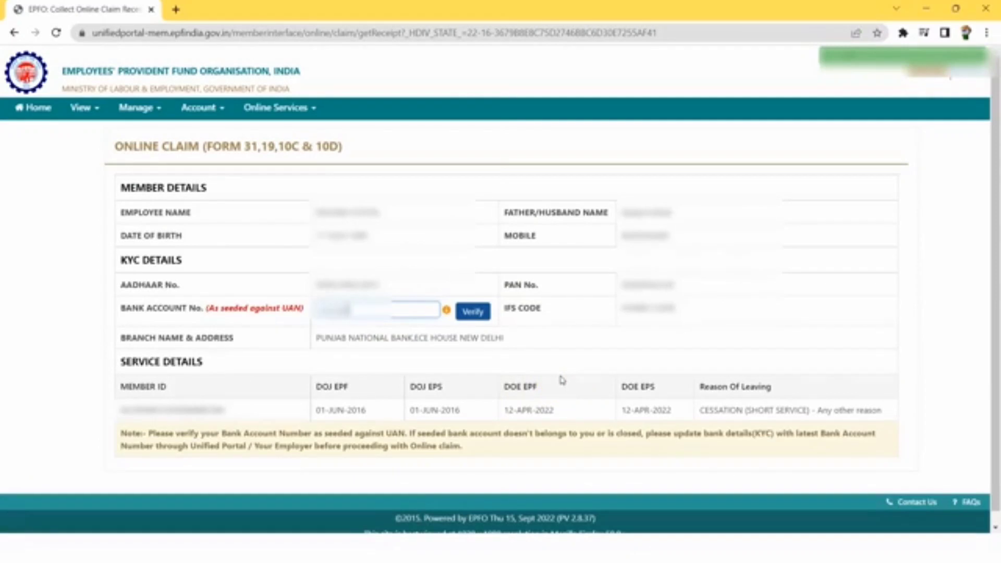
left_click(472, 311)
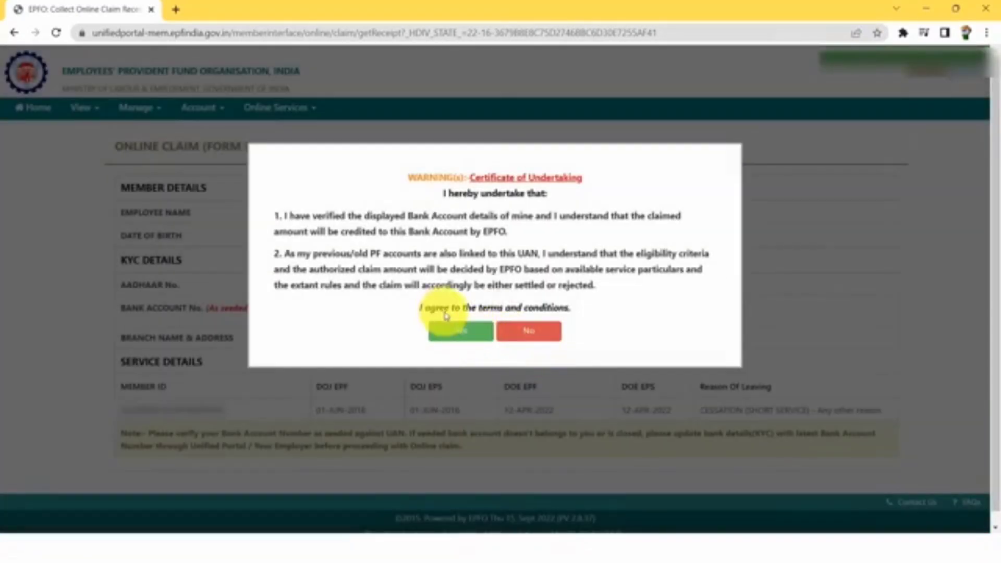
left_click(466, 336)
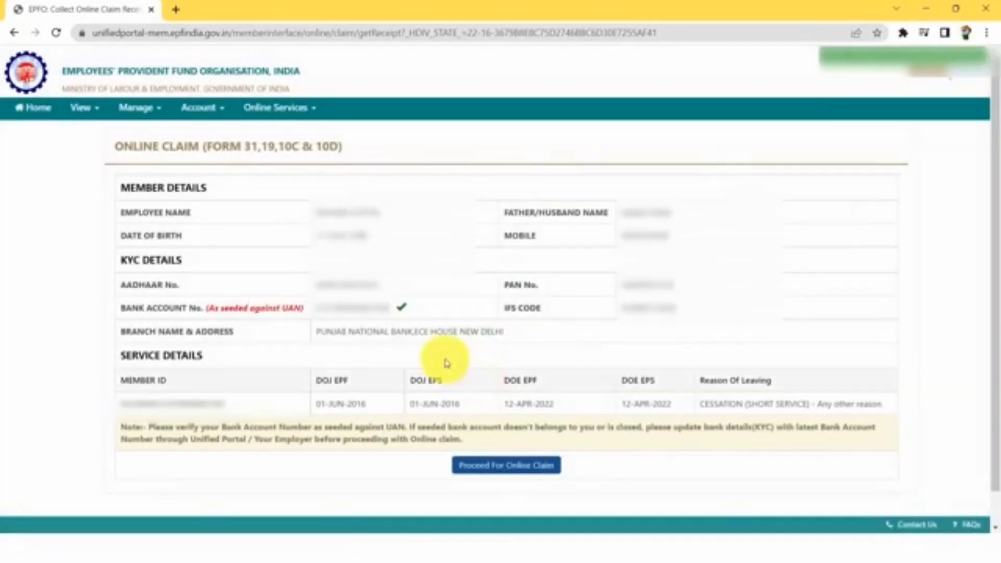
left_click(537, 472)
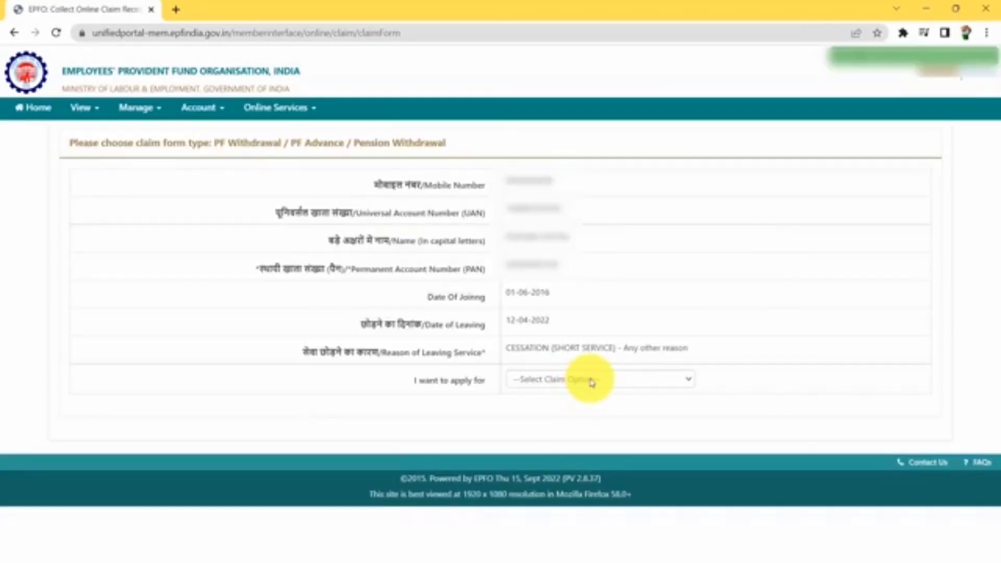
Set the claim type to ONLY PENSION WITHDRAWAL (FORM-10C)
left_click(592, 381)
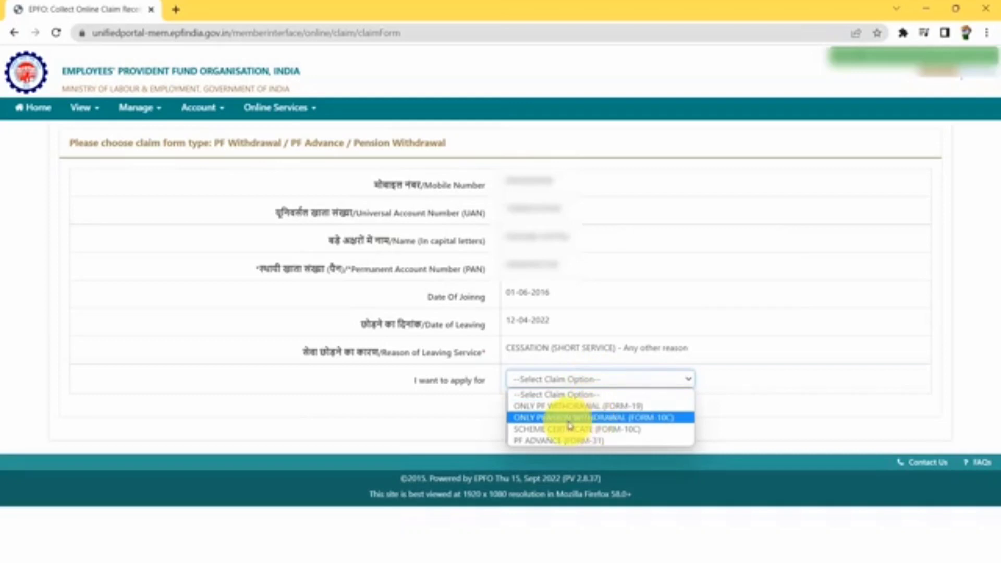
left_click(604, 420)
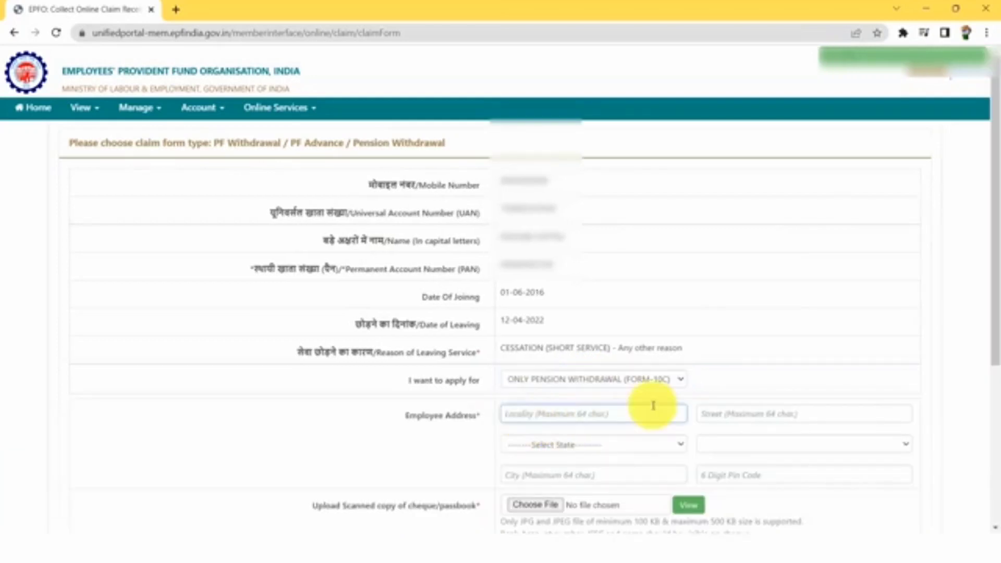
scroll(654, 408, "down", 3)
scroll(653, 408, "down", 2)
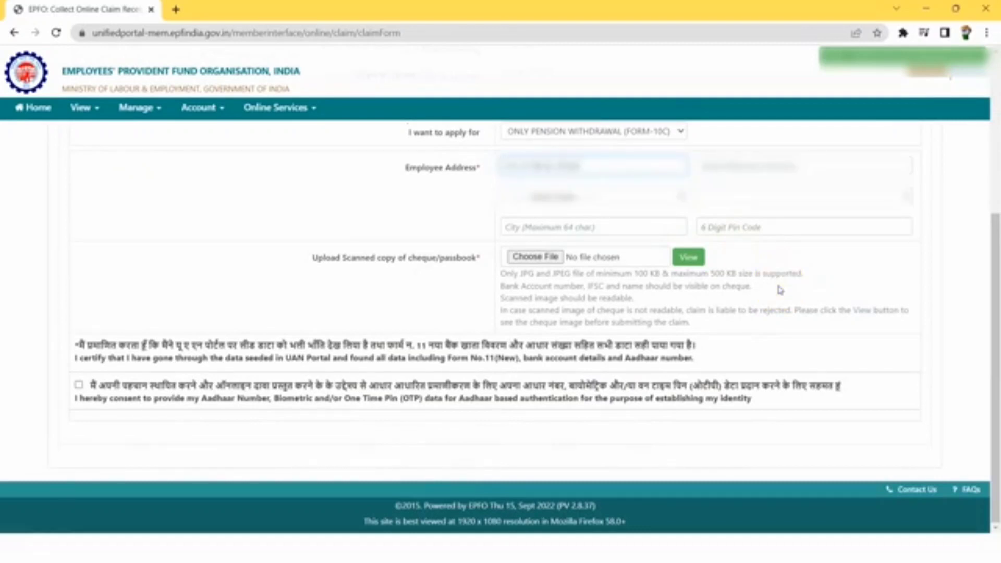
Fill in the employee address with city Indore and pin code 452001
key("Tab")
type("Indore")
key("Tab")
type("452")
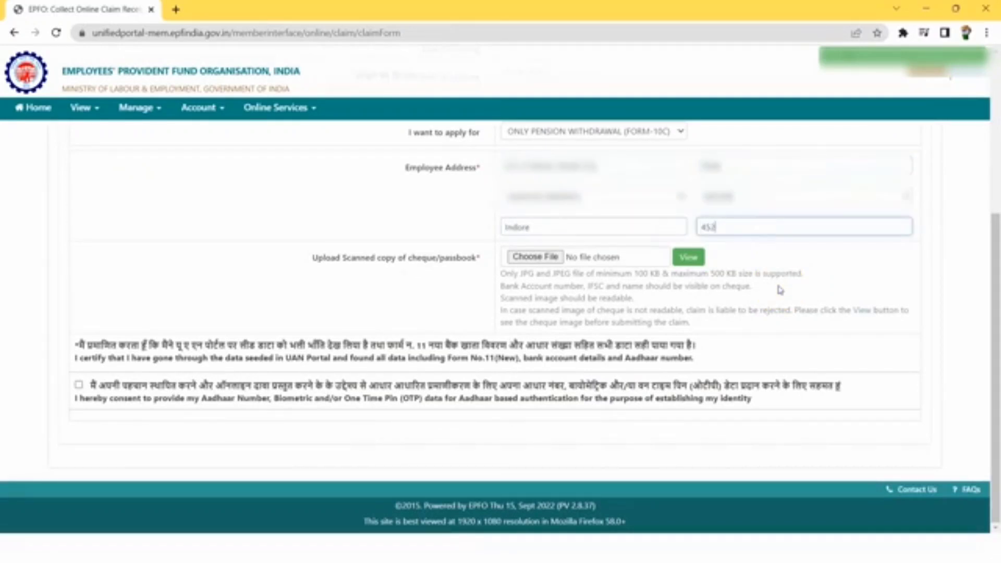
type("001")
left_click(415, 309)
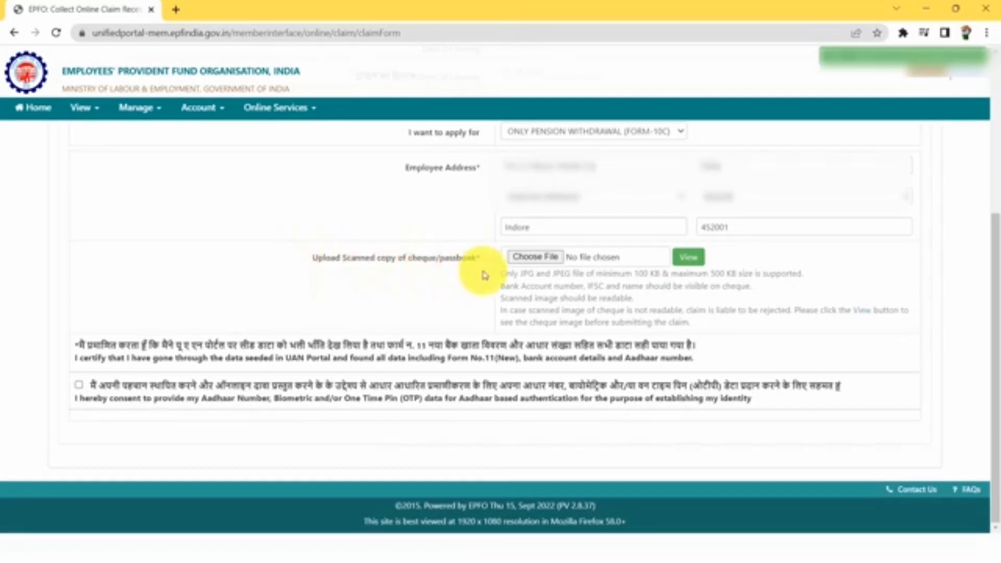
Upload Cheque.jpg as the cheque scan for the pension claim
left_click(537, 257)
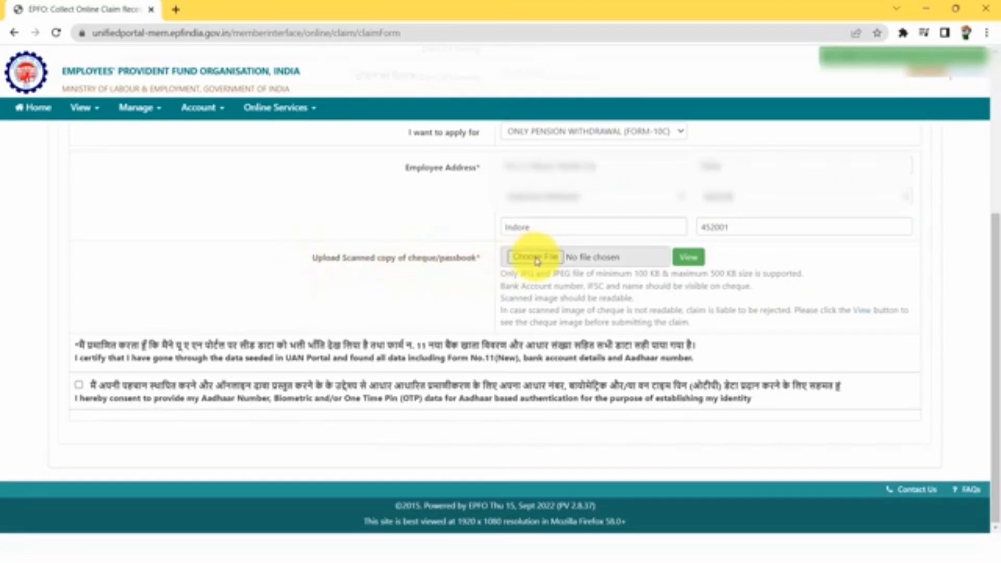
left_click(152, 117)
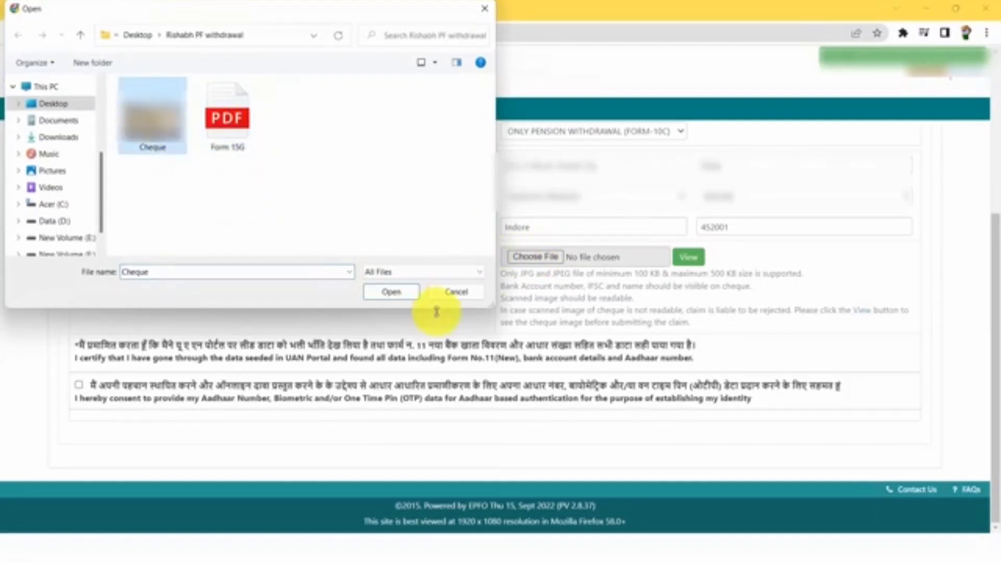
left_click(394, 292)
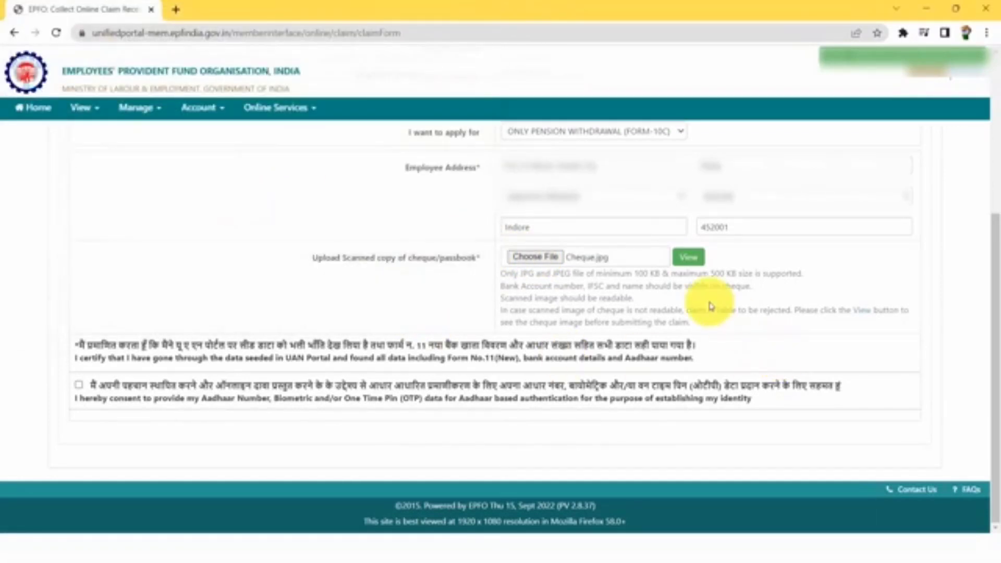
Give Aadhaar consent, get the OTP, validate it and submit the Form-10C claim
left_click(80, 386)
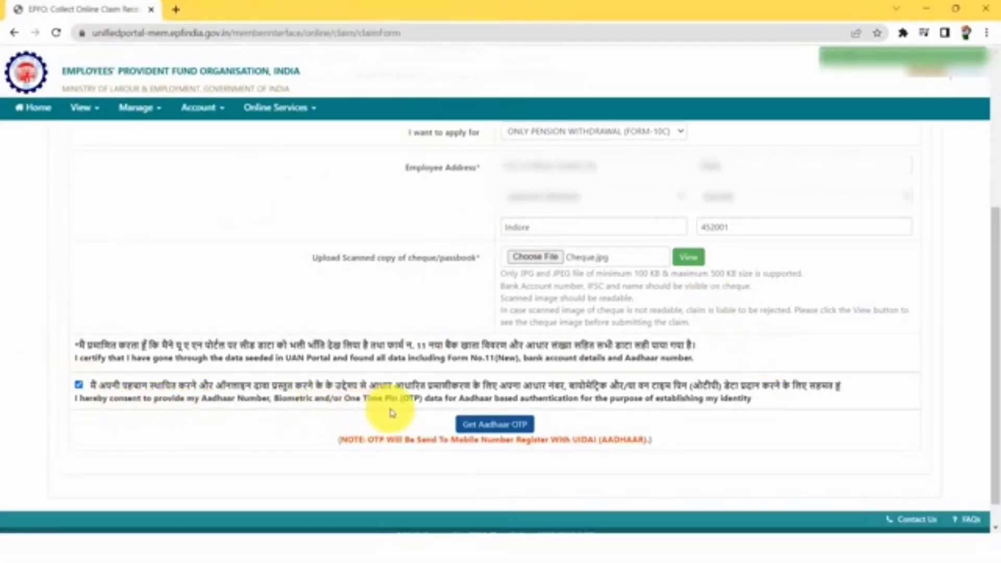
left_click(506, 425)
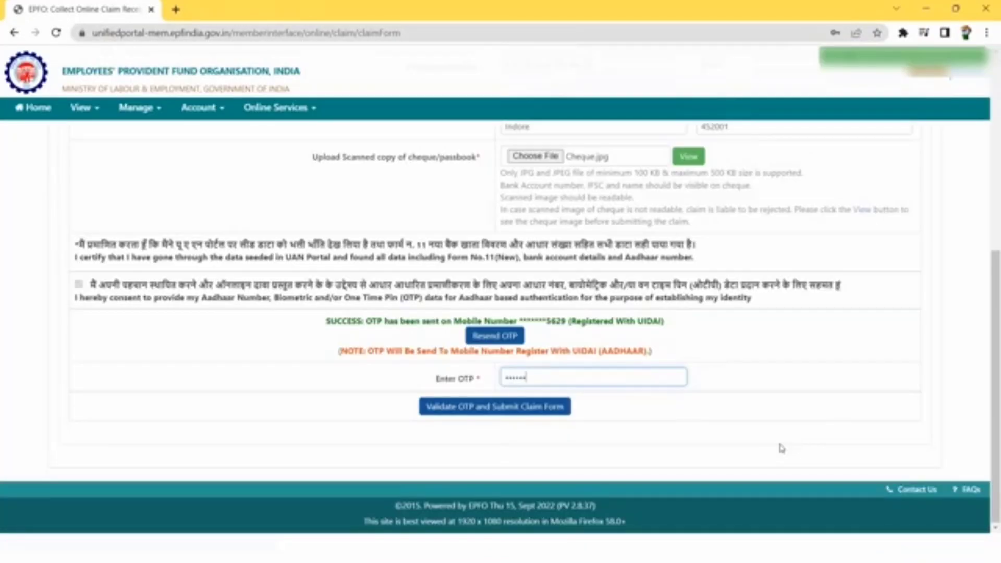
left_click(514, 413)
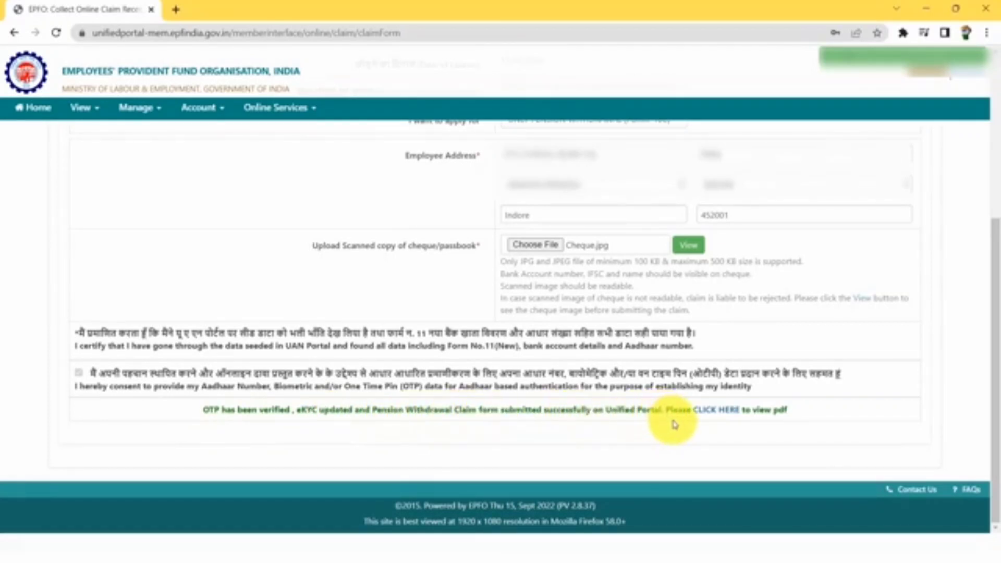
Go to Online Services > Track Claim Status, loading it twice, to see both claims settled
left_click(286, 112)
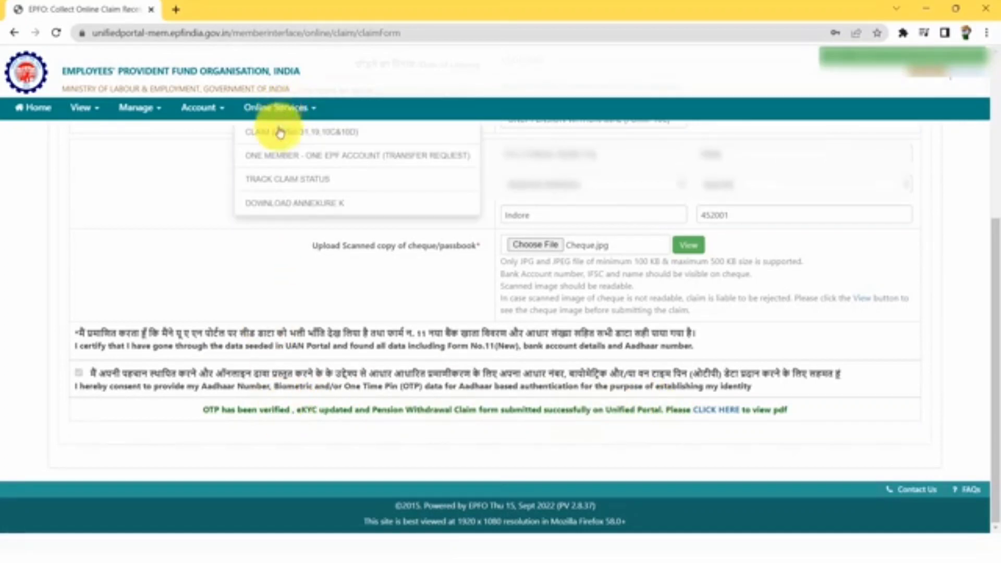
left_click(291, 188)
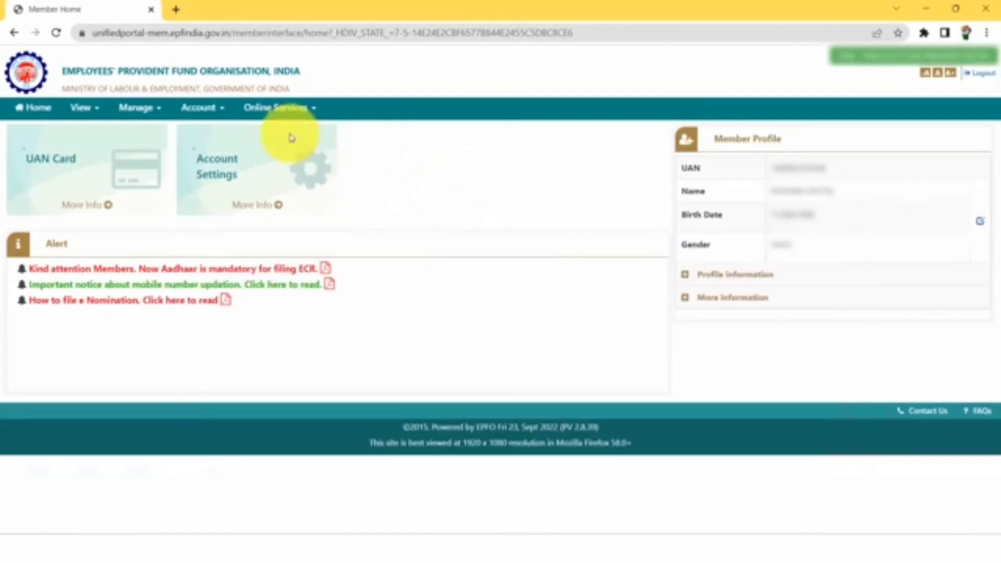
left_click(298, 116)
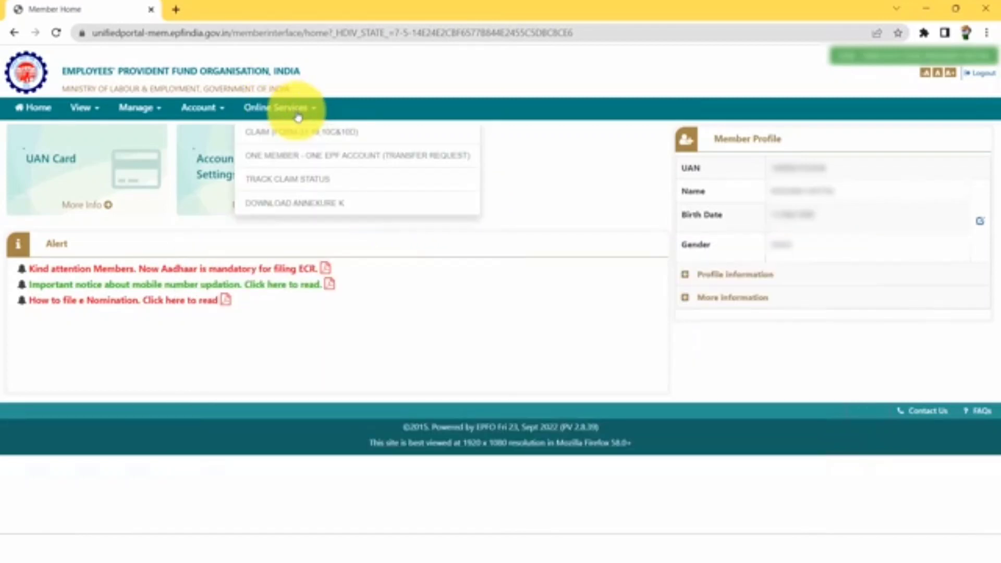
left_click(304, 187)
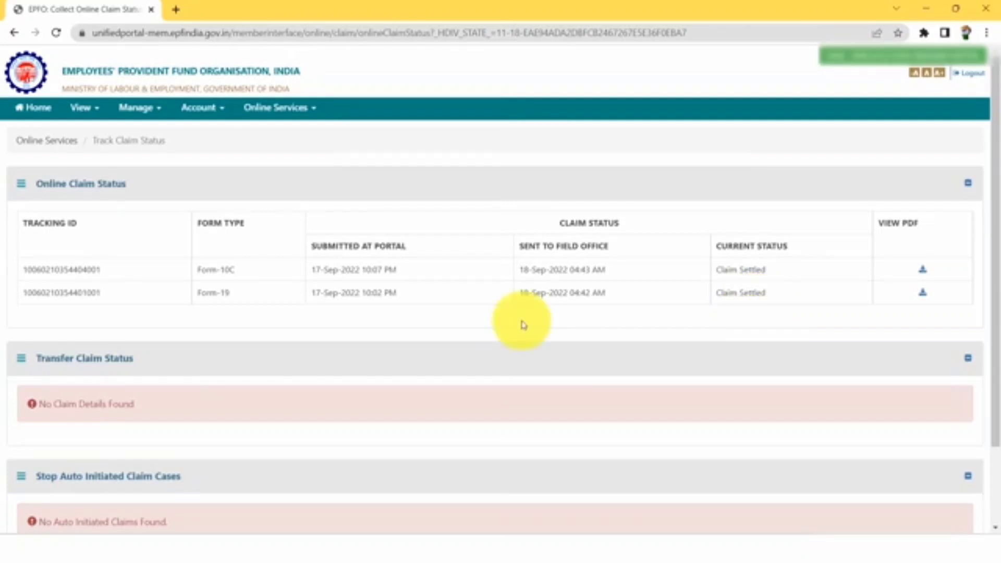
Open the member passbook from View > Passbook in a new tab
left_click(96, 116)
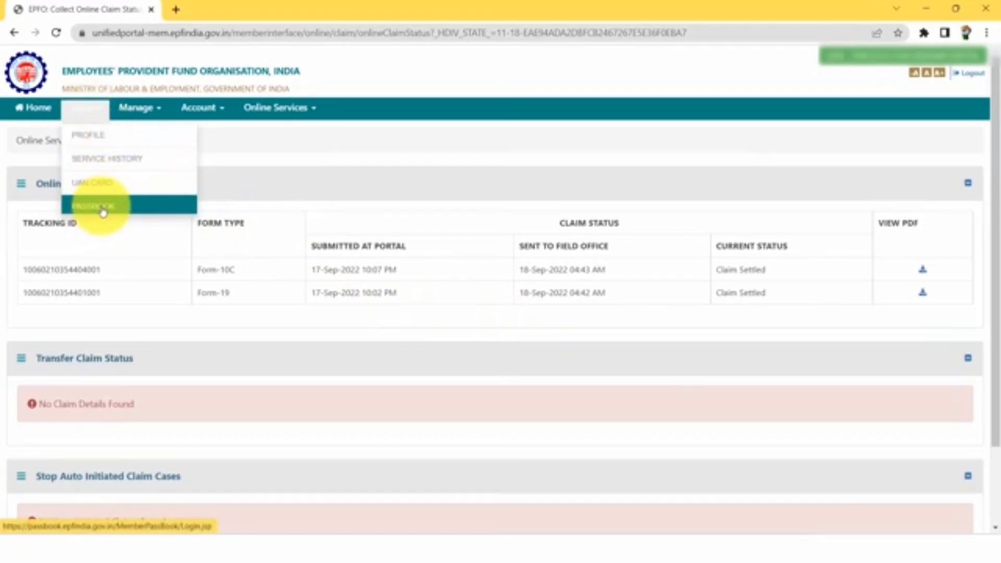
left_click(103, 212)
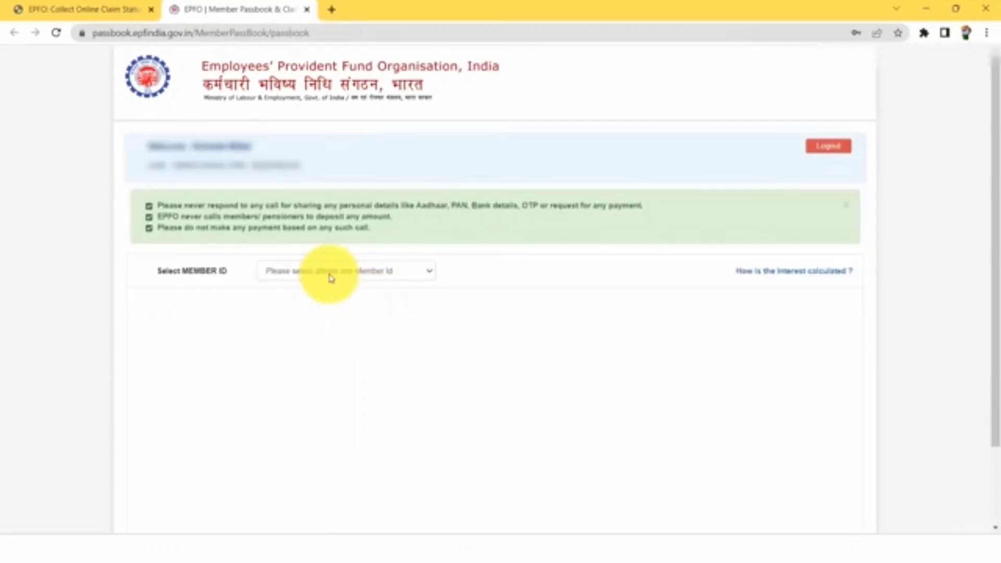
Show claim status details for the second member ID and review the settled claims
left_click(331, 273)
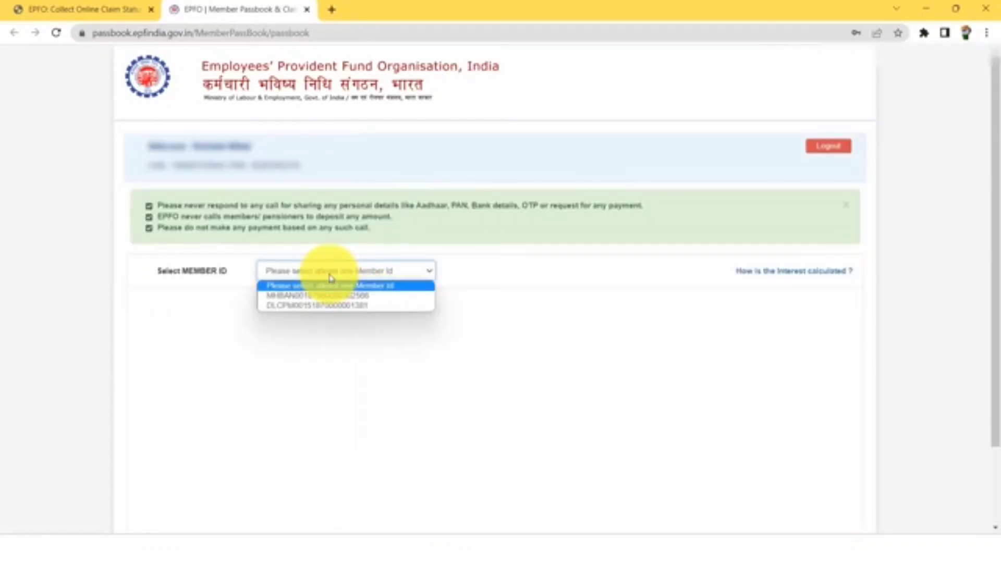
left_click(329, 306)
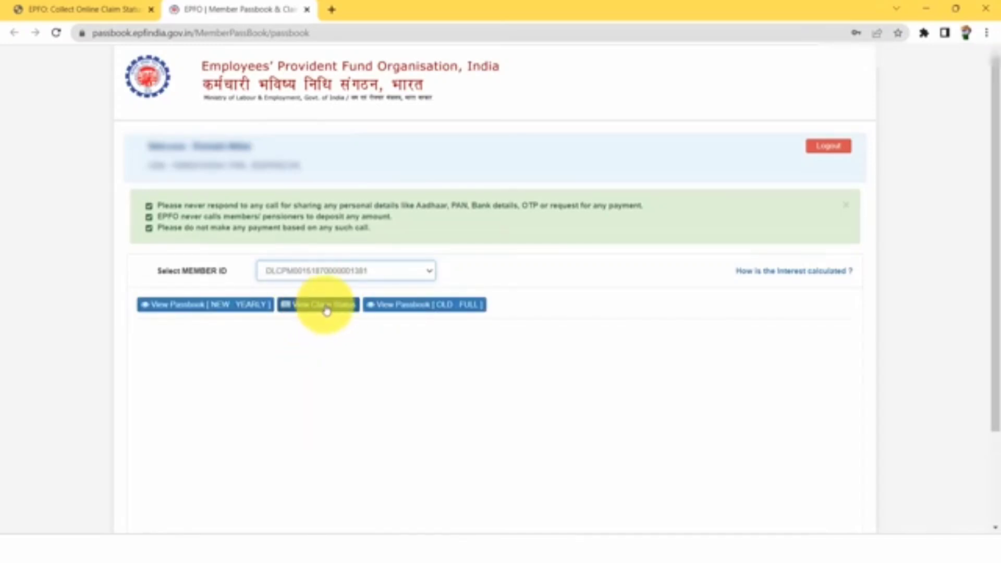
left_click(326, 312)
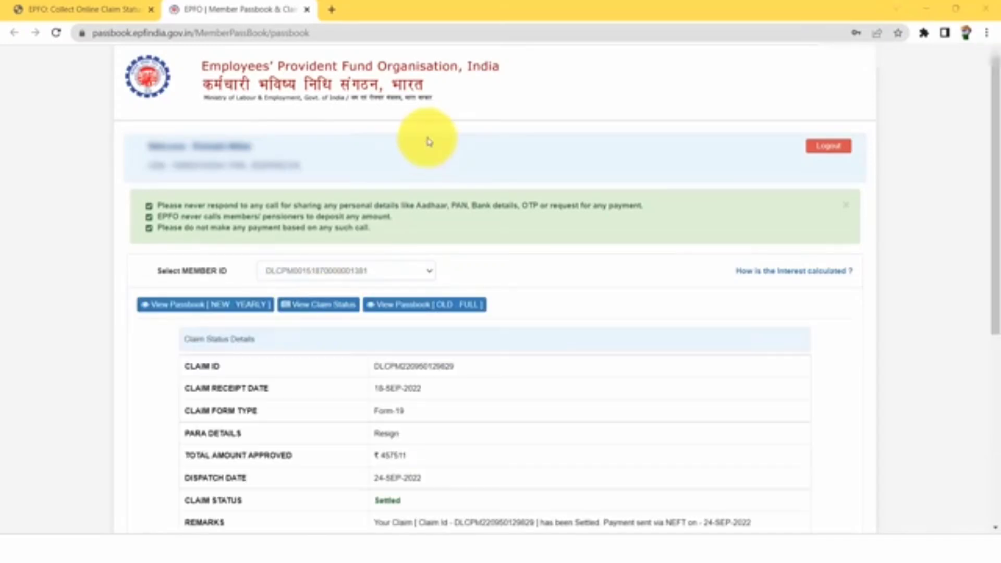
scroll(430, 139, "down", 3)
scroll(435, 151, "down", 2)
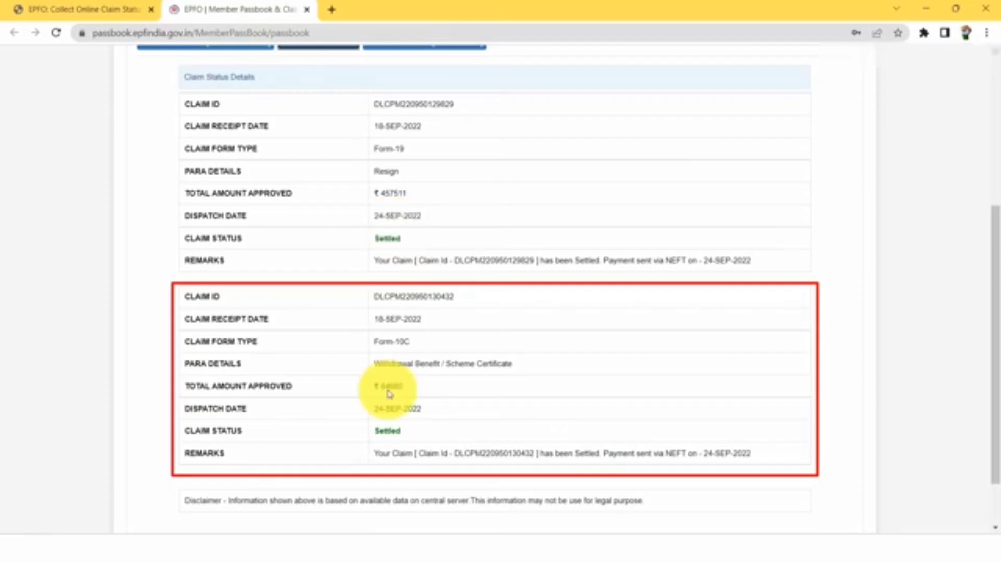
scroll(389, 386, "up", 3)
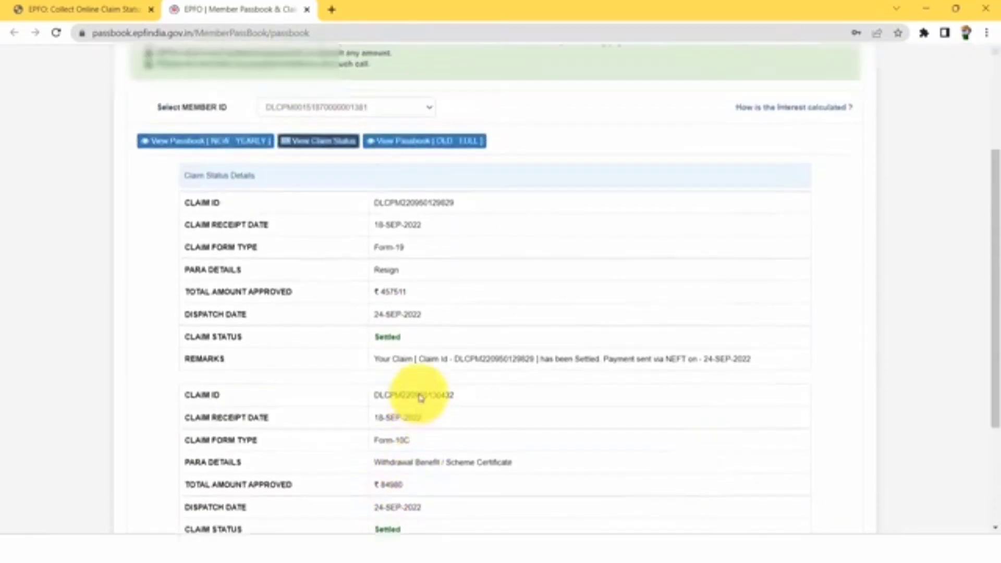
scroll(491, 217, "down", 2)
scroll(339, 96, "up", 1)
Reselect the second member ID, reload its claim status, then return to the portal tab
left_click(339, 96)
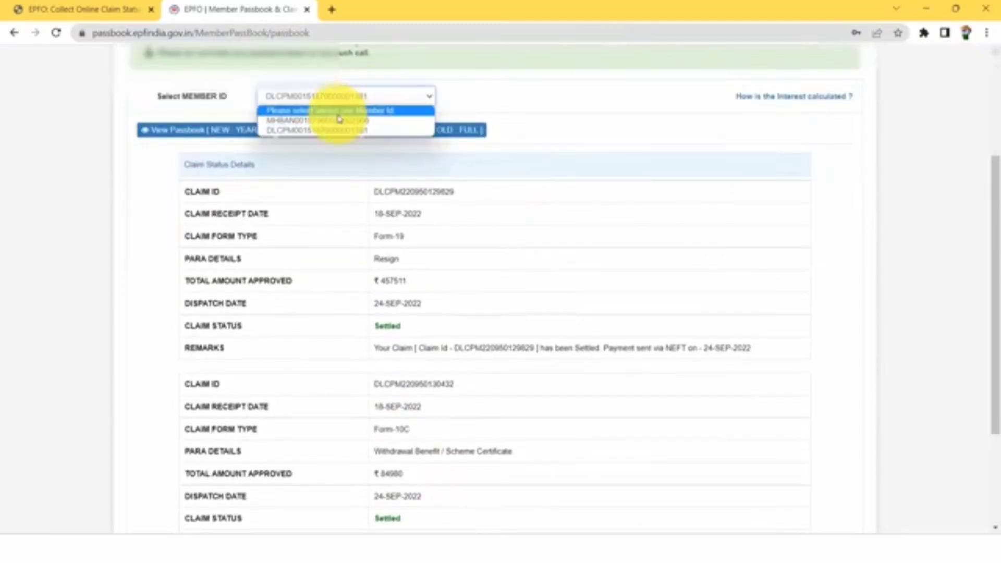
left_click(335, 107)
left_click(369, 177)
left_click(358, 213)
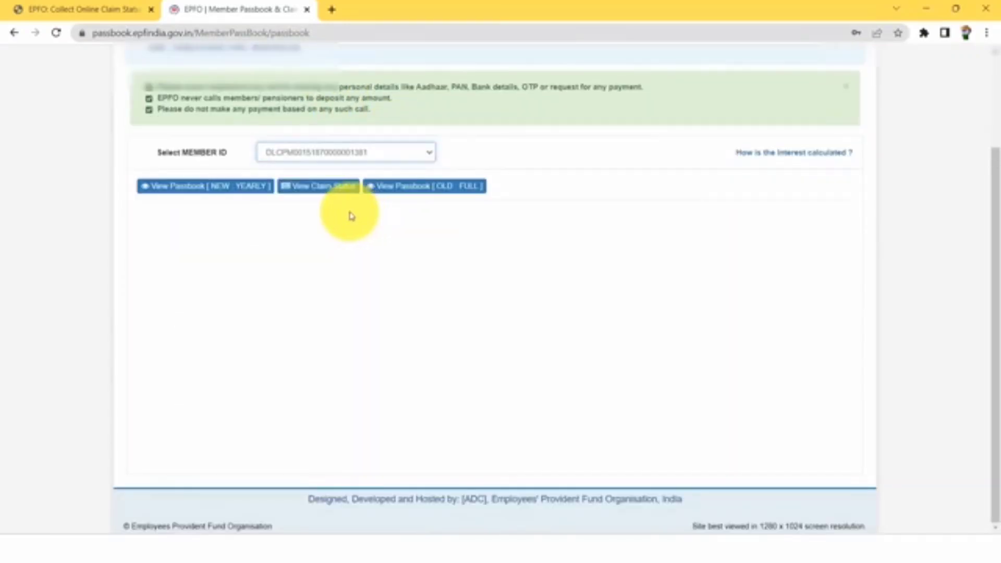
left_click(323, 186)
scroll(480, 264, "down", 3)
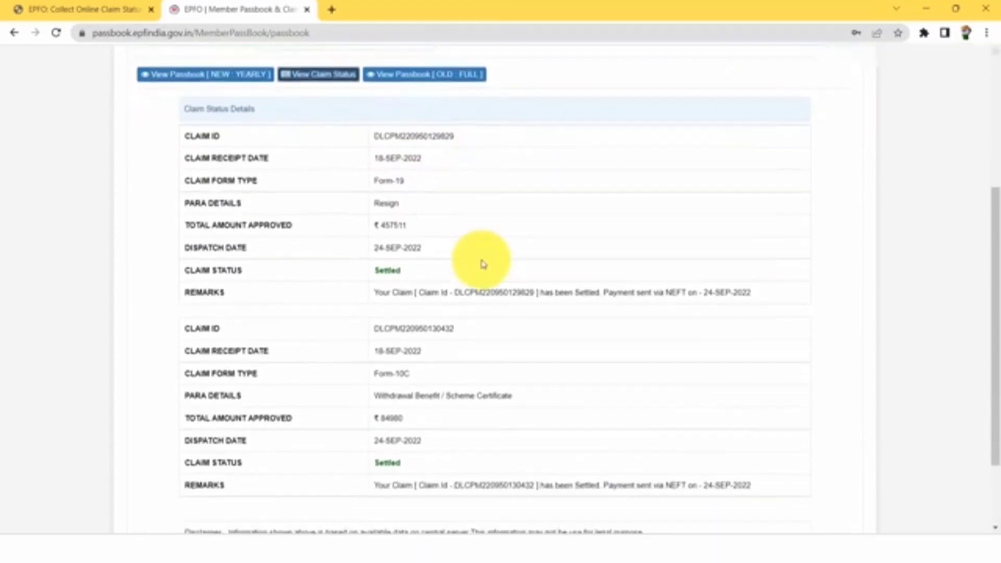
left_click(85, 7)
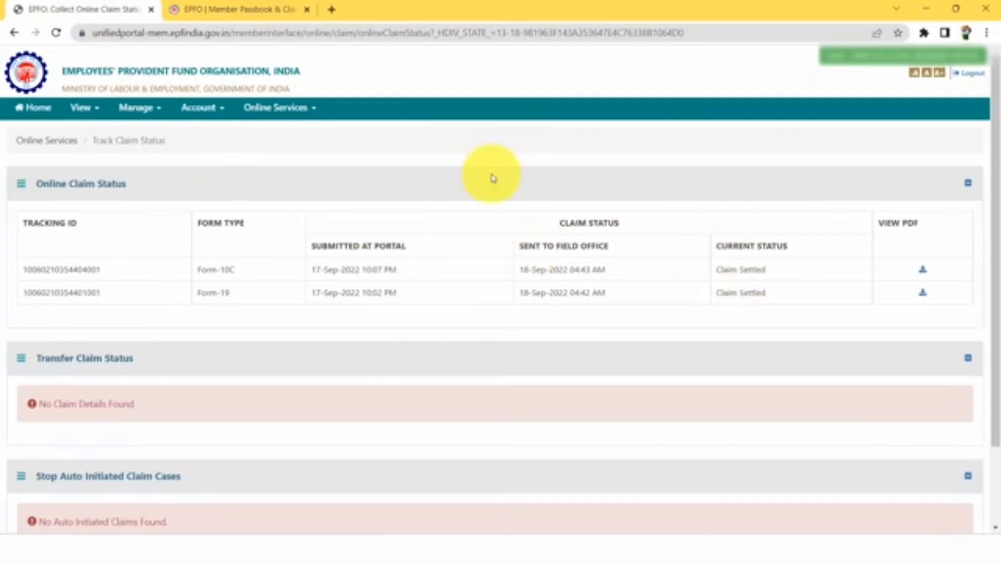
left_click(32, 107)
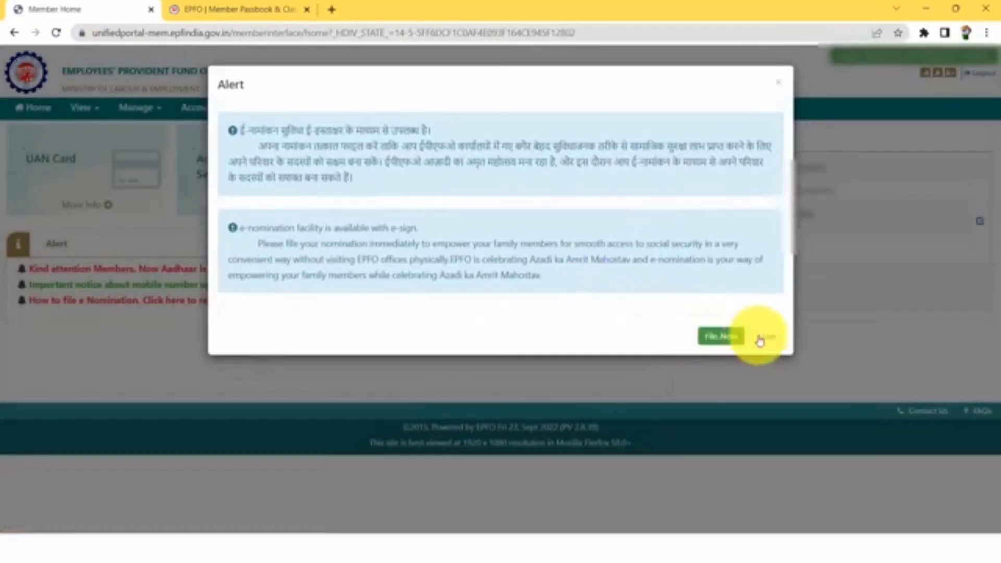
left_click(766, 338)
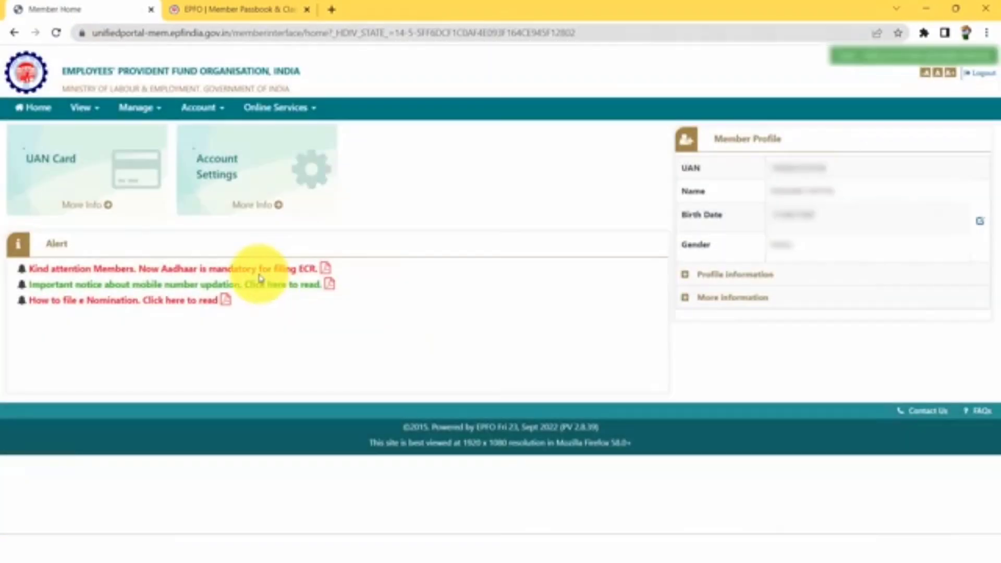
left_click(269, 109)
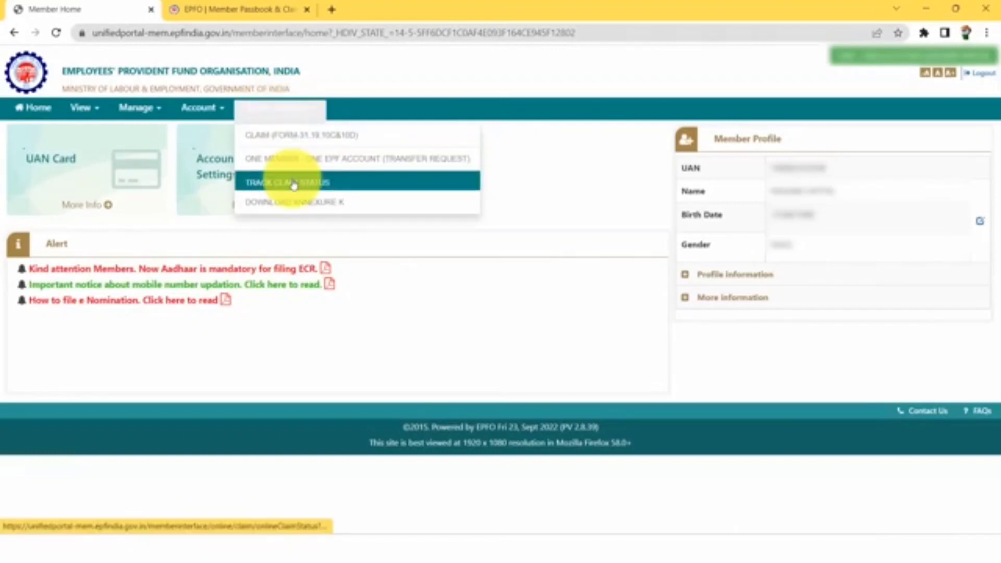
left_click(294, 183)
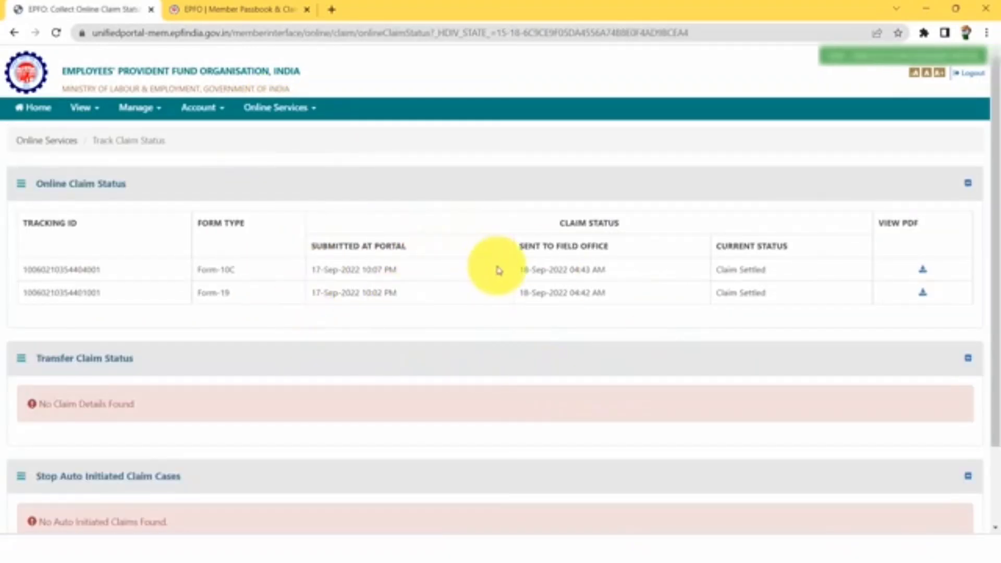